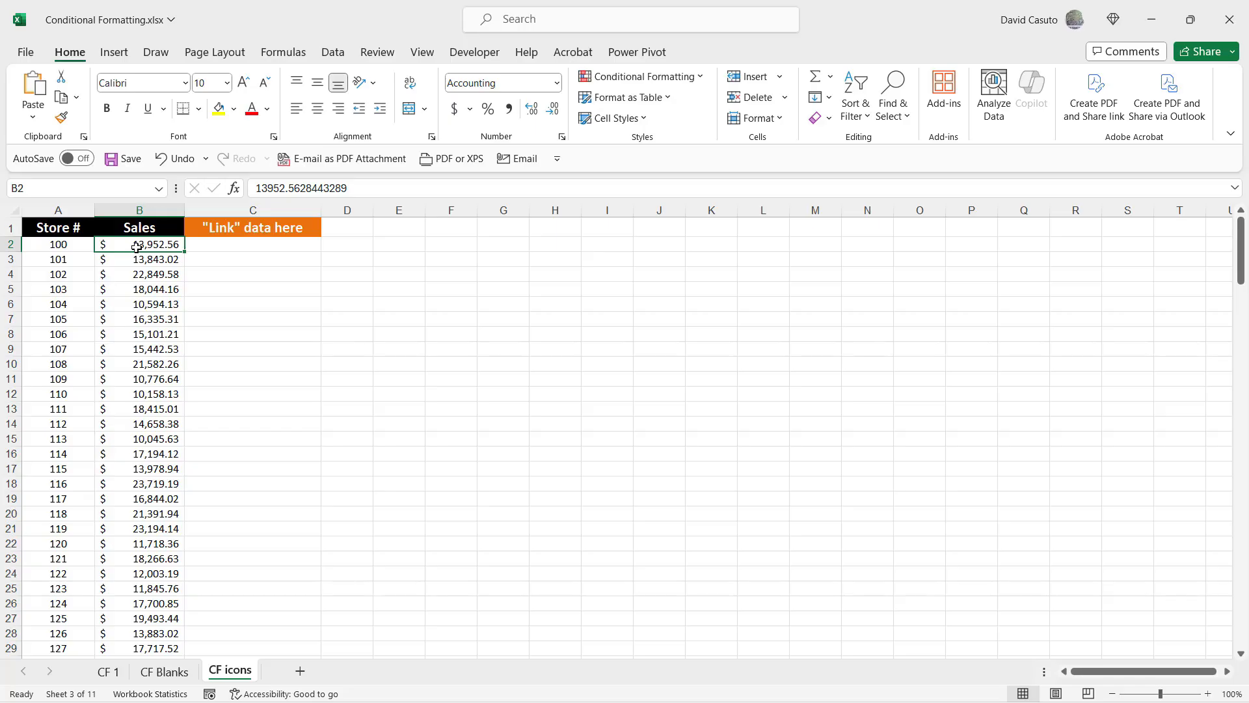
Apply the blue gradient-fill data bars conditional format to the Sales values in B2:B100.
key("ctrl+shift+Down")
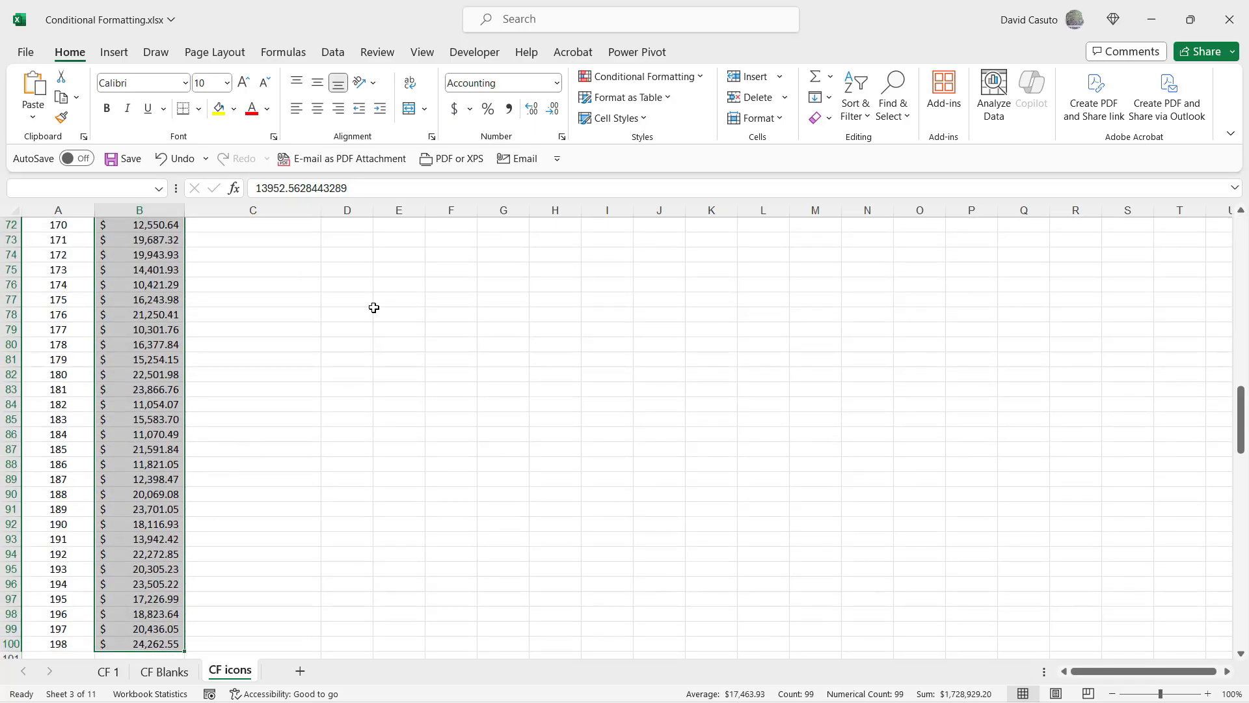
left_click(664, 81)
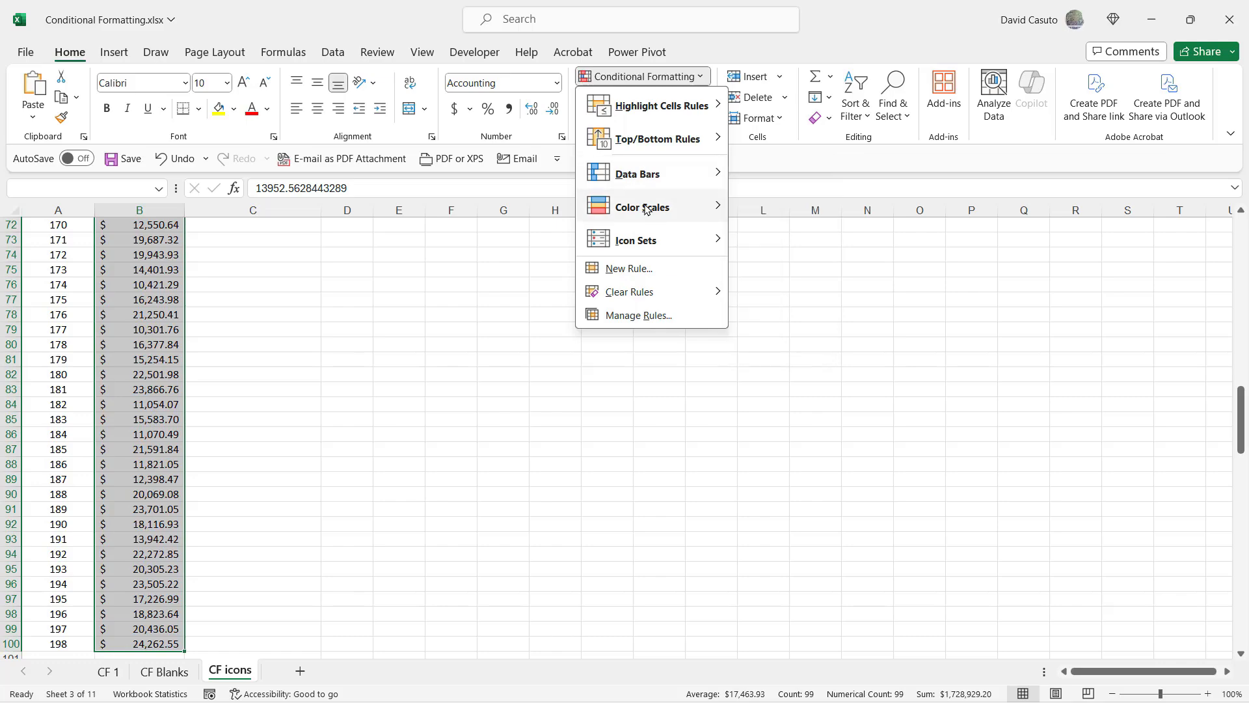
mouse_move(645, 209)
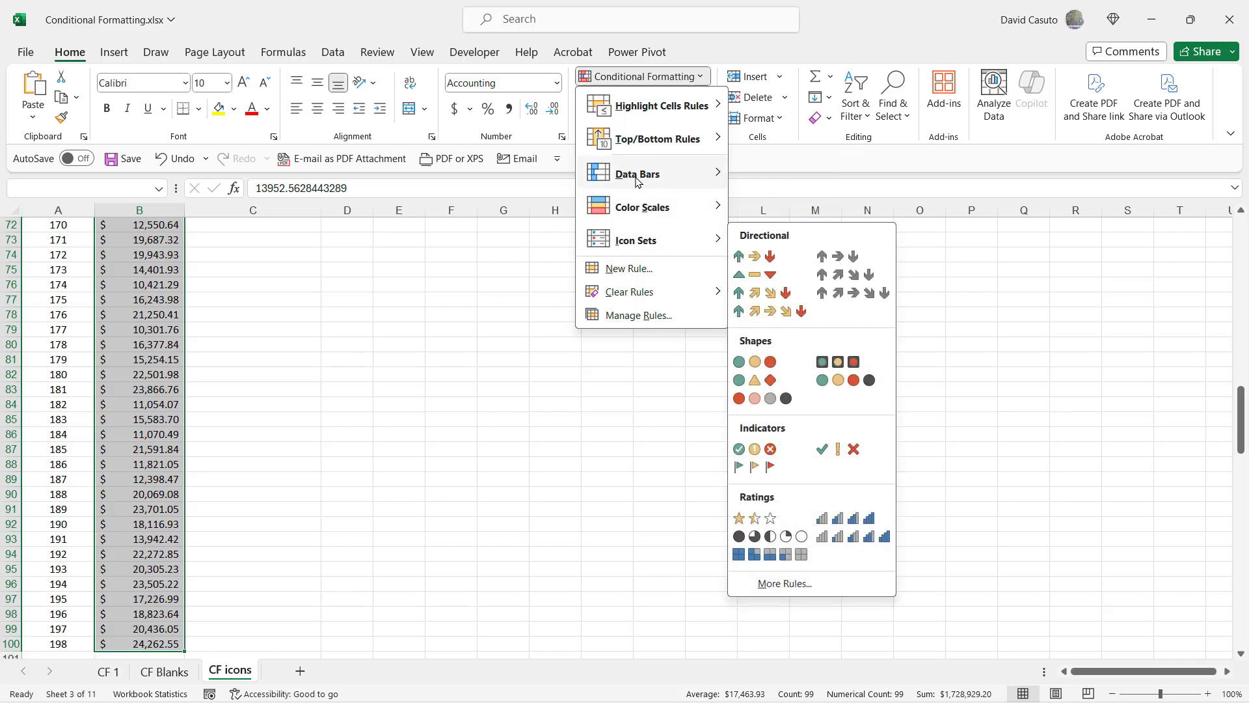
mouse_move(637, 182)
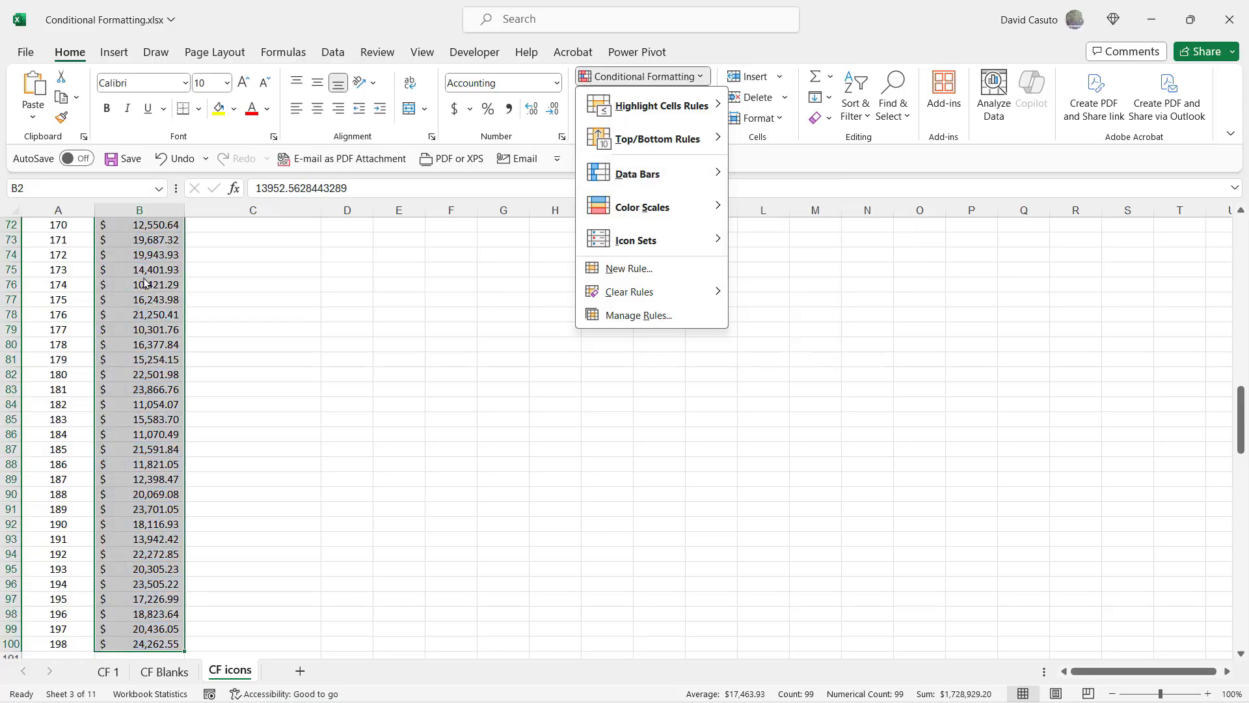
mouse_move(676, 178)
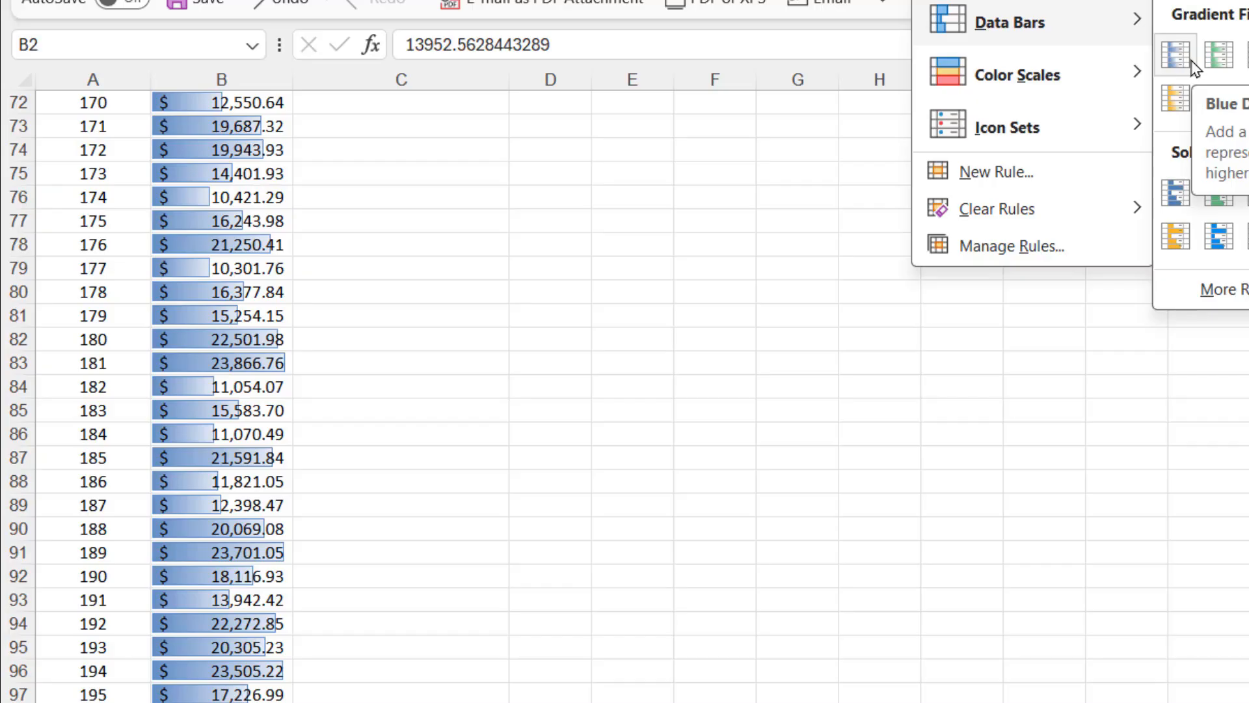
left_click(1195, 66)
scroll(443, 357, "up", 10)
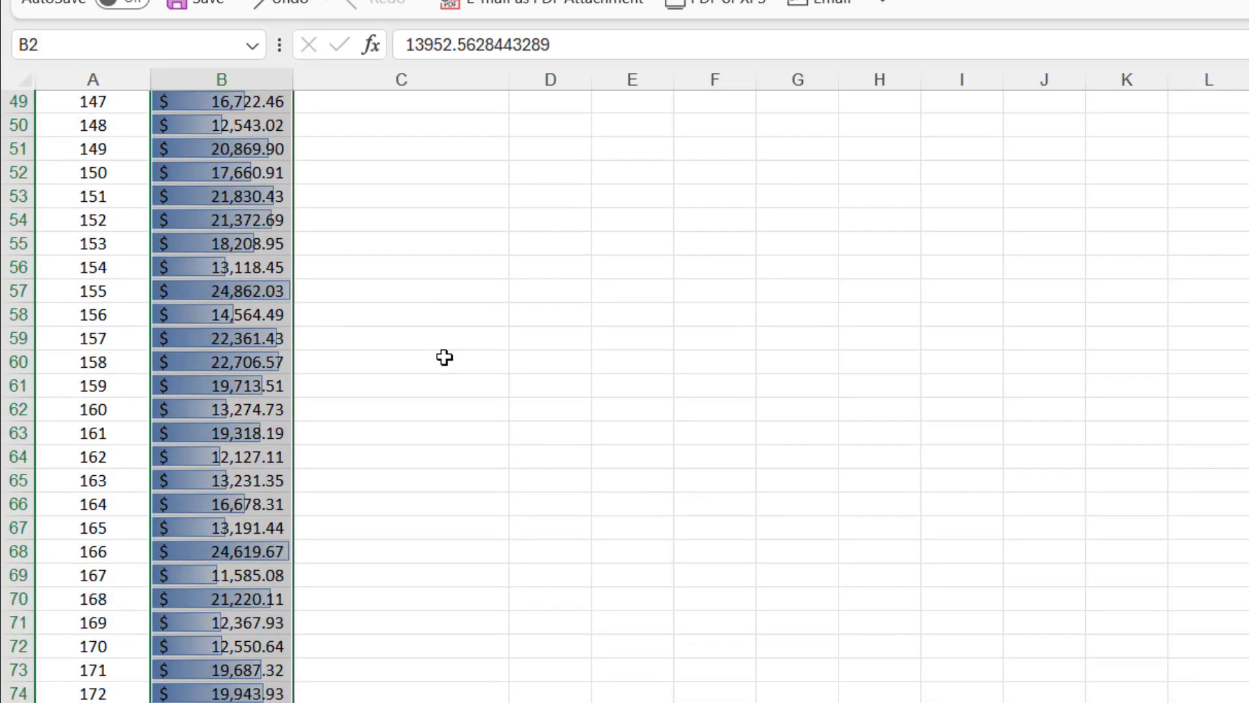
Look over the data bars along the Sales column and undo them.
left_click(444, 357)
scroll(444, 356, "up", 8)
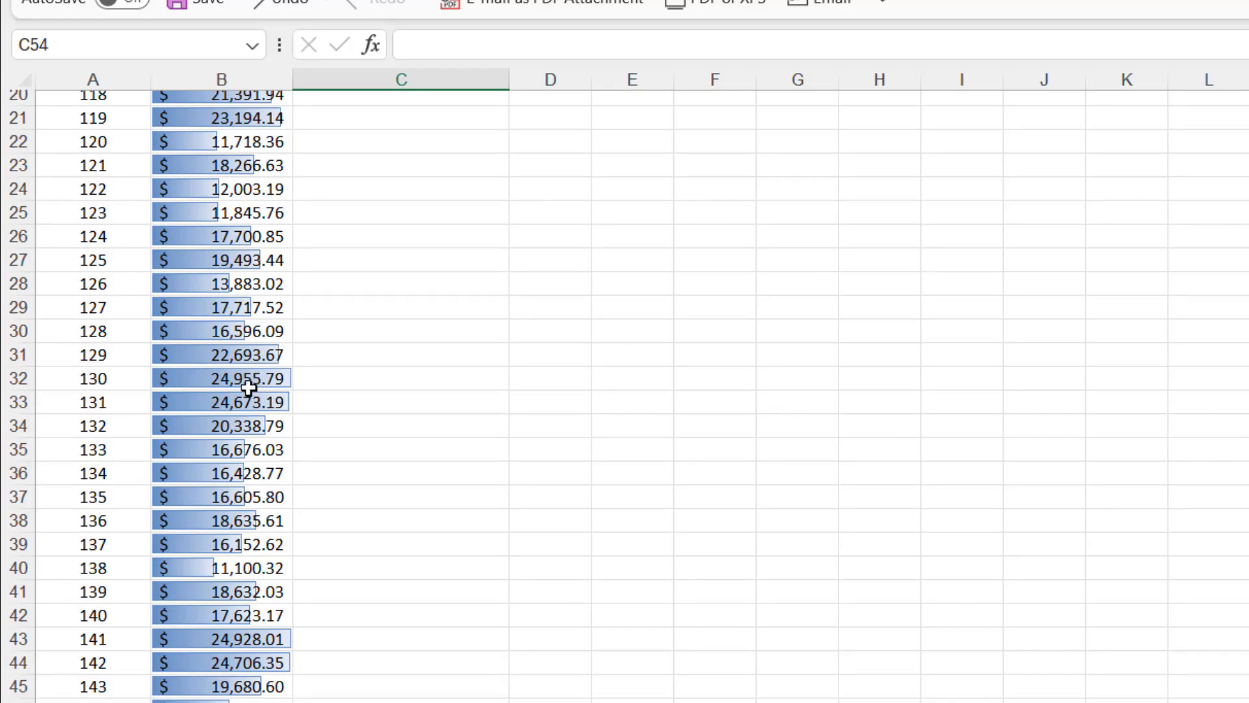
left_click(205, 387)
scroll(205, 388, "down", 17)
left_click(258, 220)
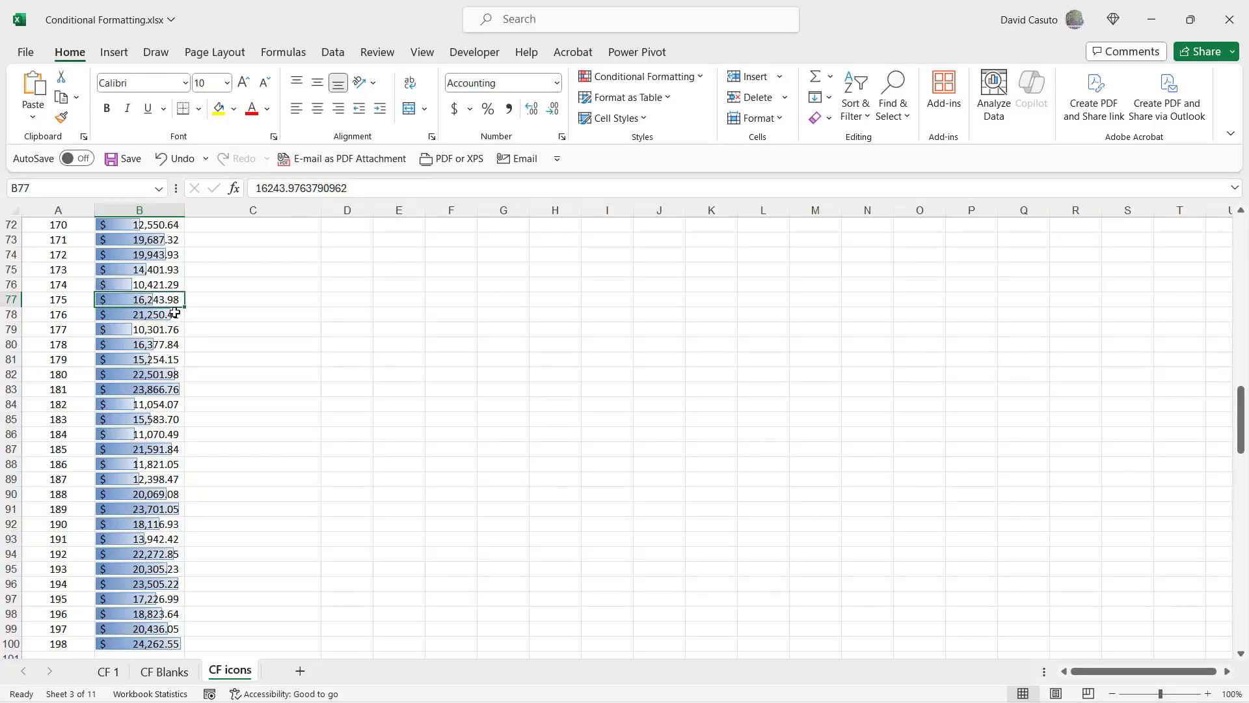
left_click(174, 158)
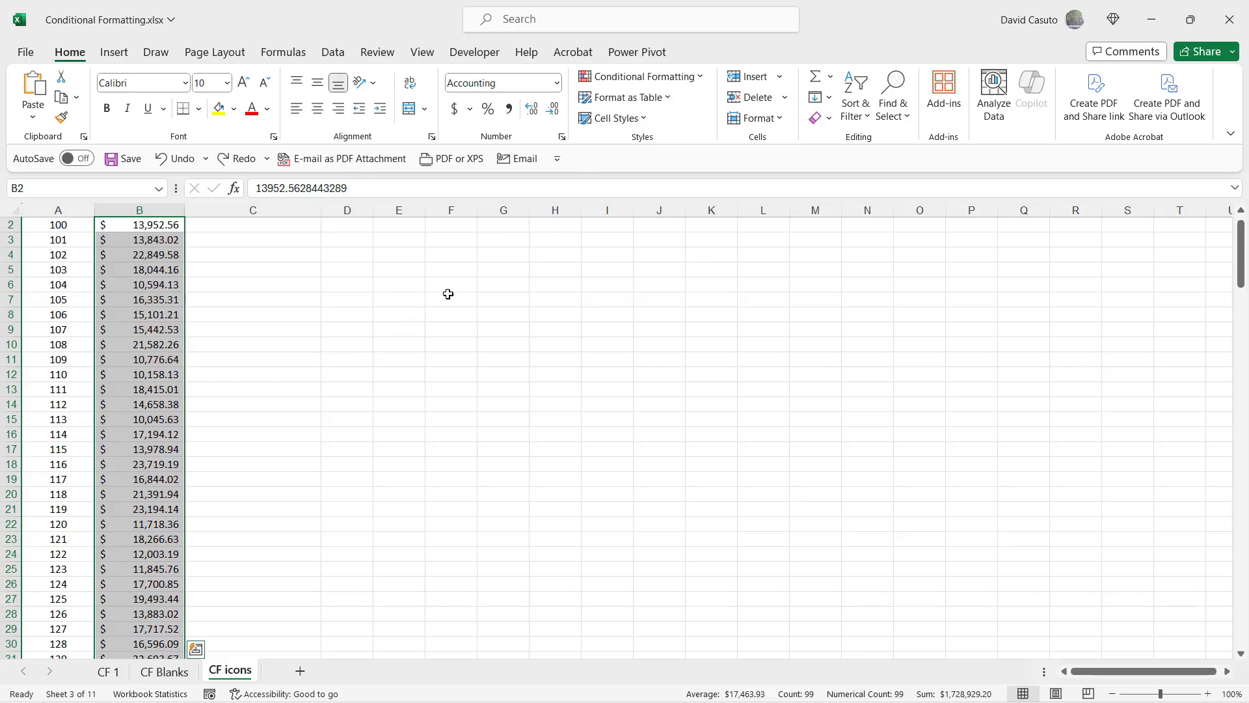
Apply the Blue-White-Red color scale to the Sales values in B2:B100.
left_click(661, 78)
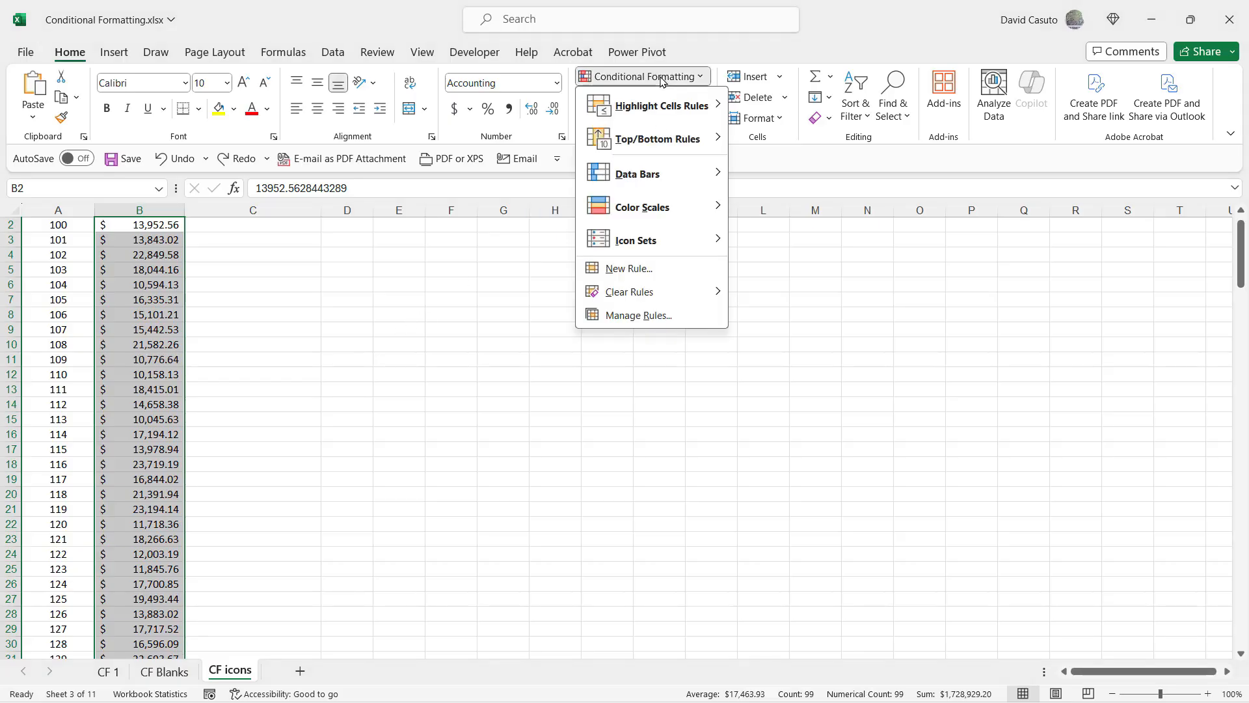
mouse_move(626, 211)
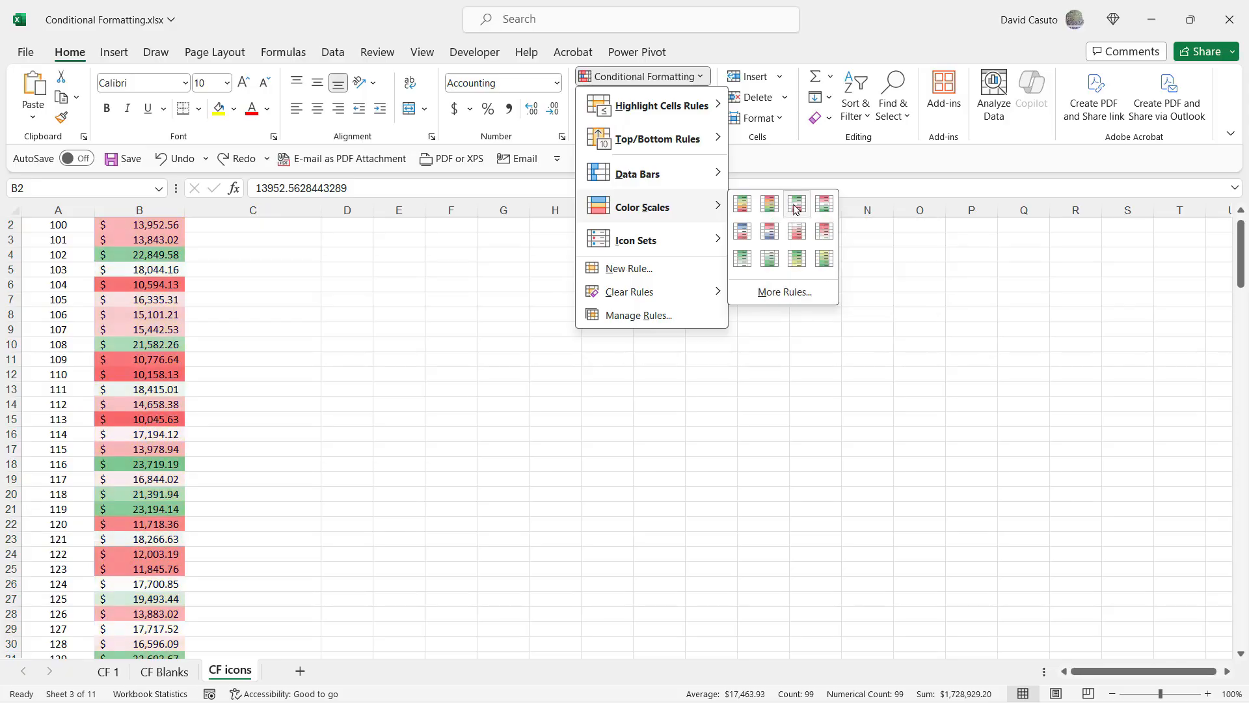
left_click(753, 239)
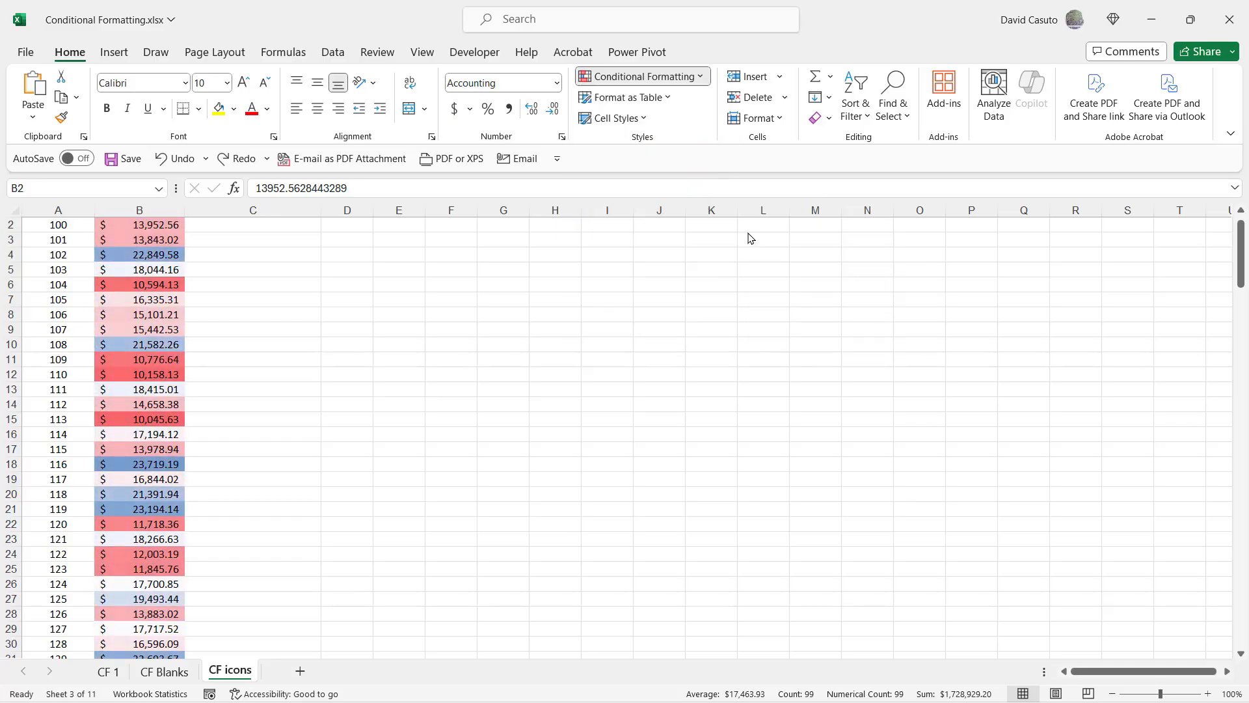
Inspect the graded color scale rule's minimum, midpoint and maximum settings, close without changes, and undo the color scale.
left_click(644, 78)
left_click(653, 316)
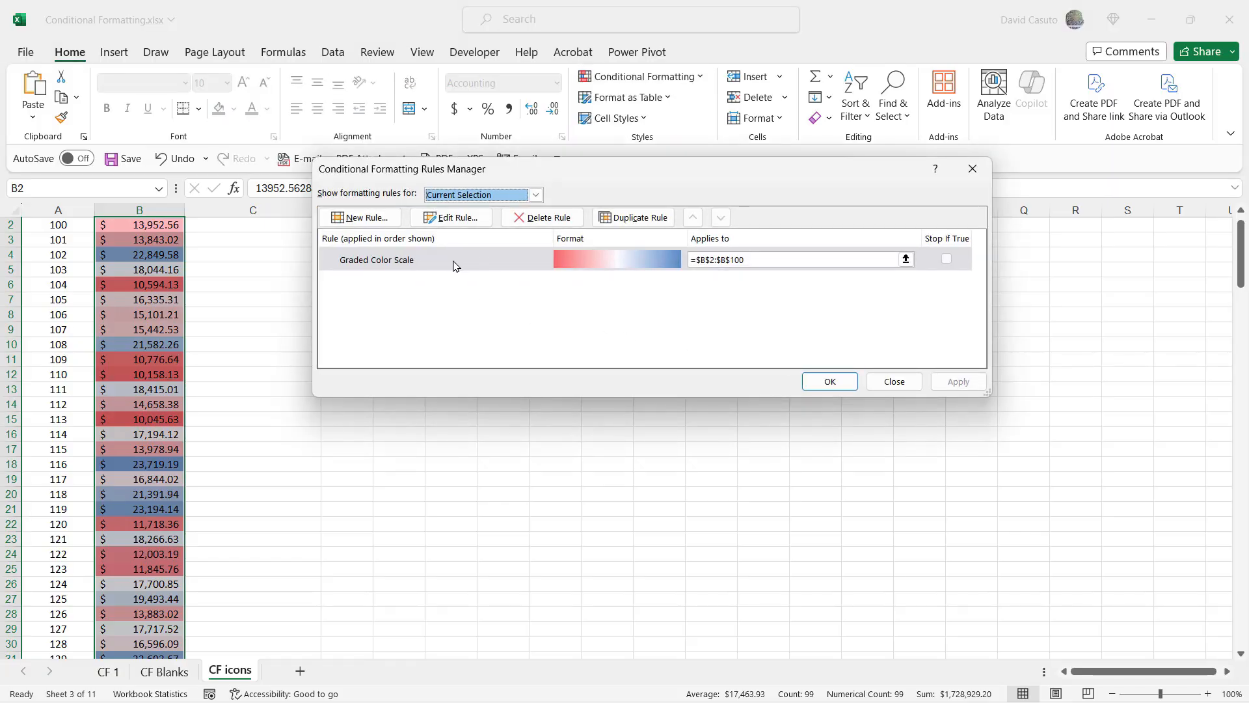
left_click(454, 263)
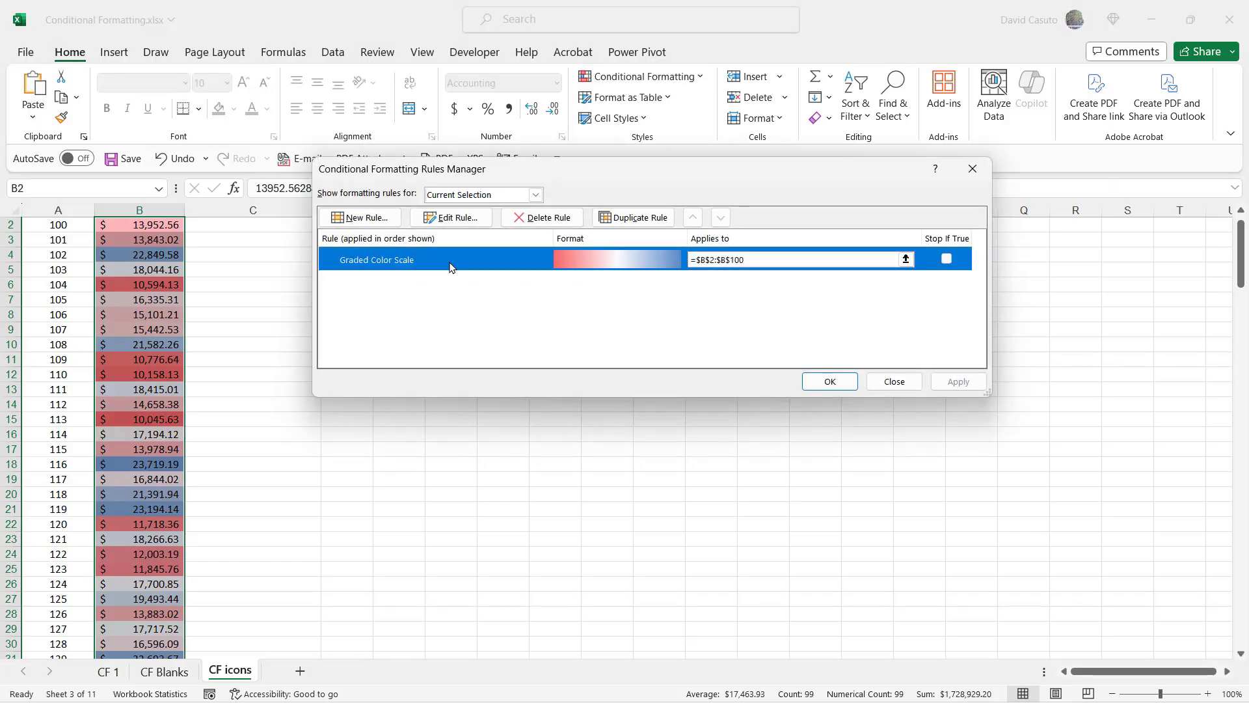
left_click(454, 219)
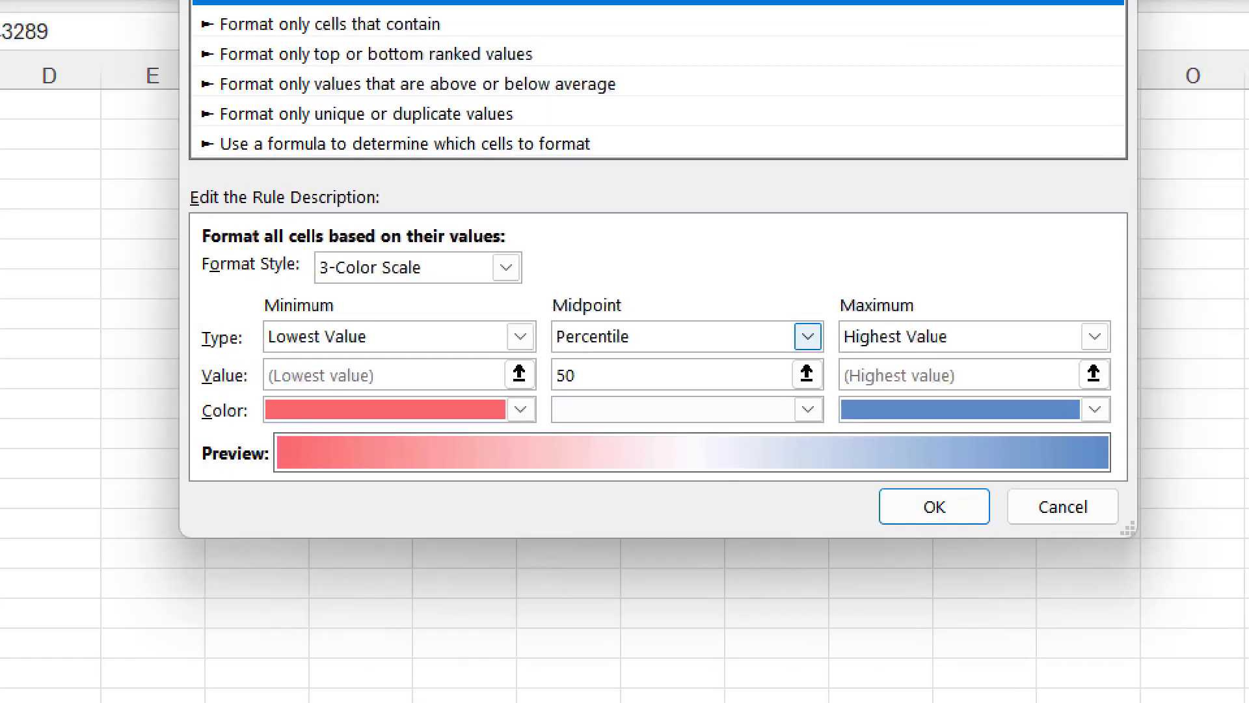
left_click(645, 344)
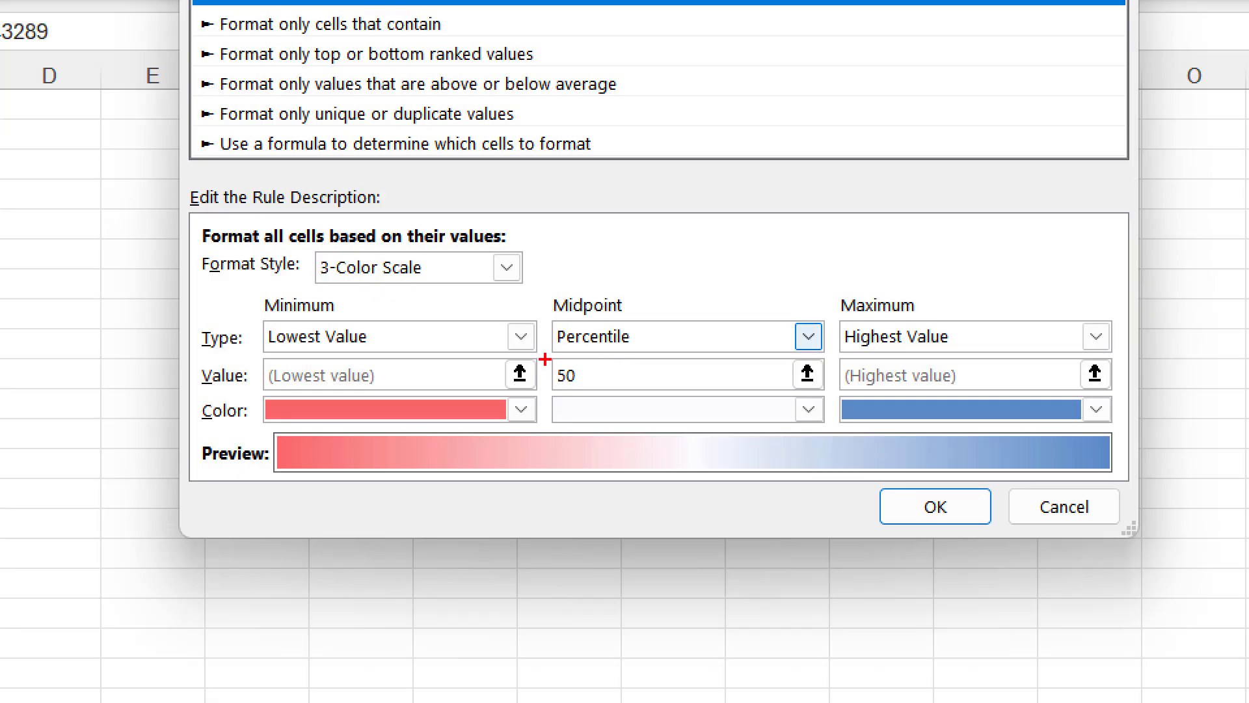
mouse_move(546, 359)
left_mouse_down()
mouse_move(610, 397)
mouse_move(826, 391)
left_mouse_up()
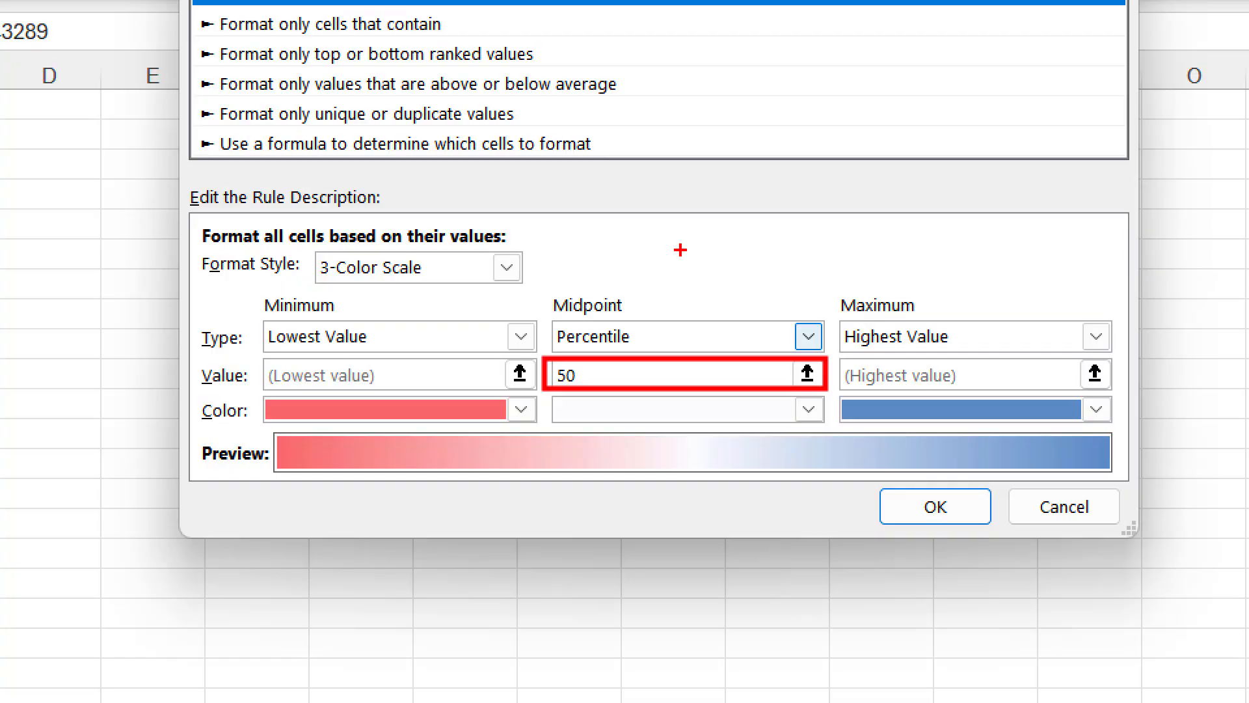
key("Escape")
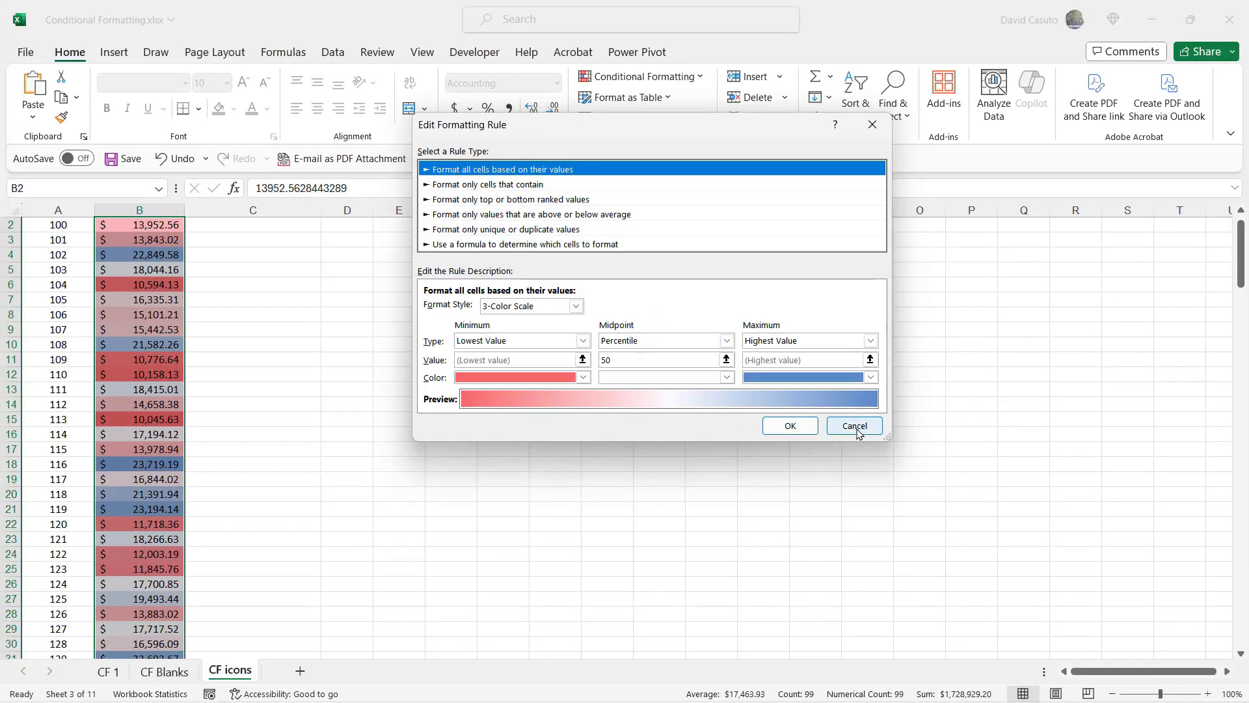
left_click(855, 426)
left_click(895, 382)
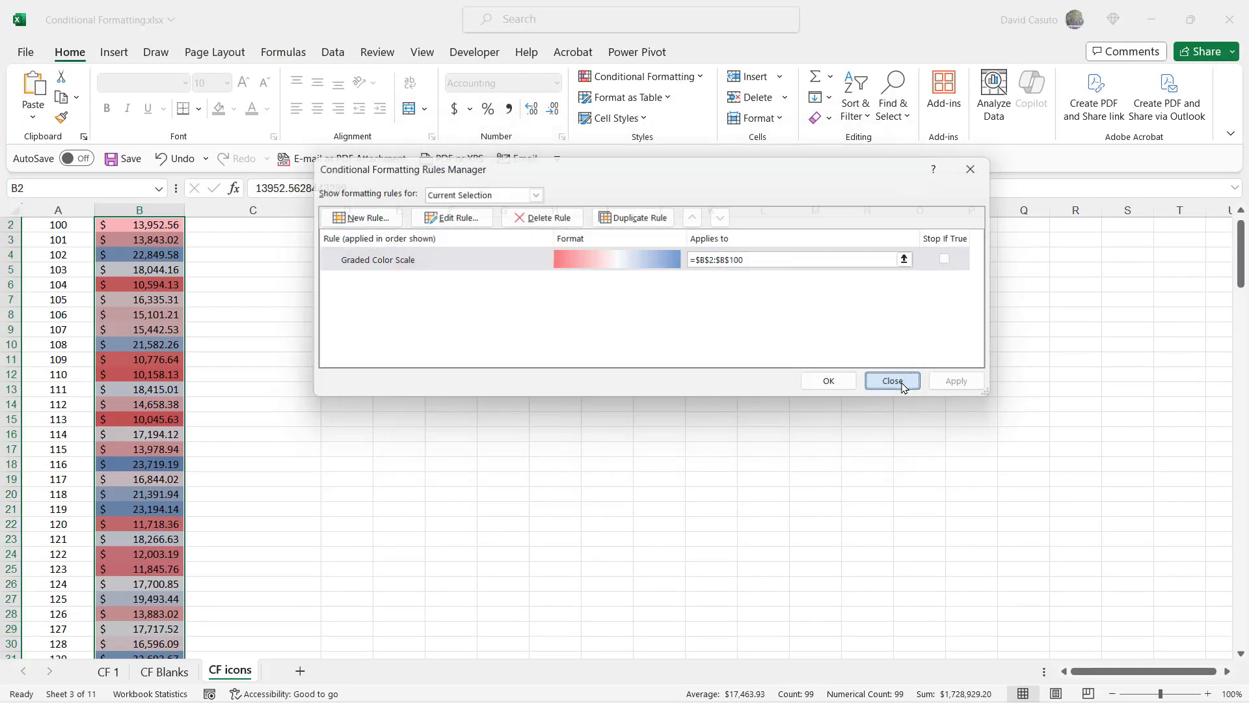
left_click(157, 167)
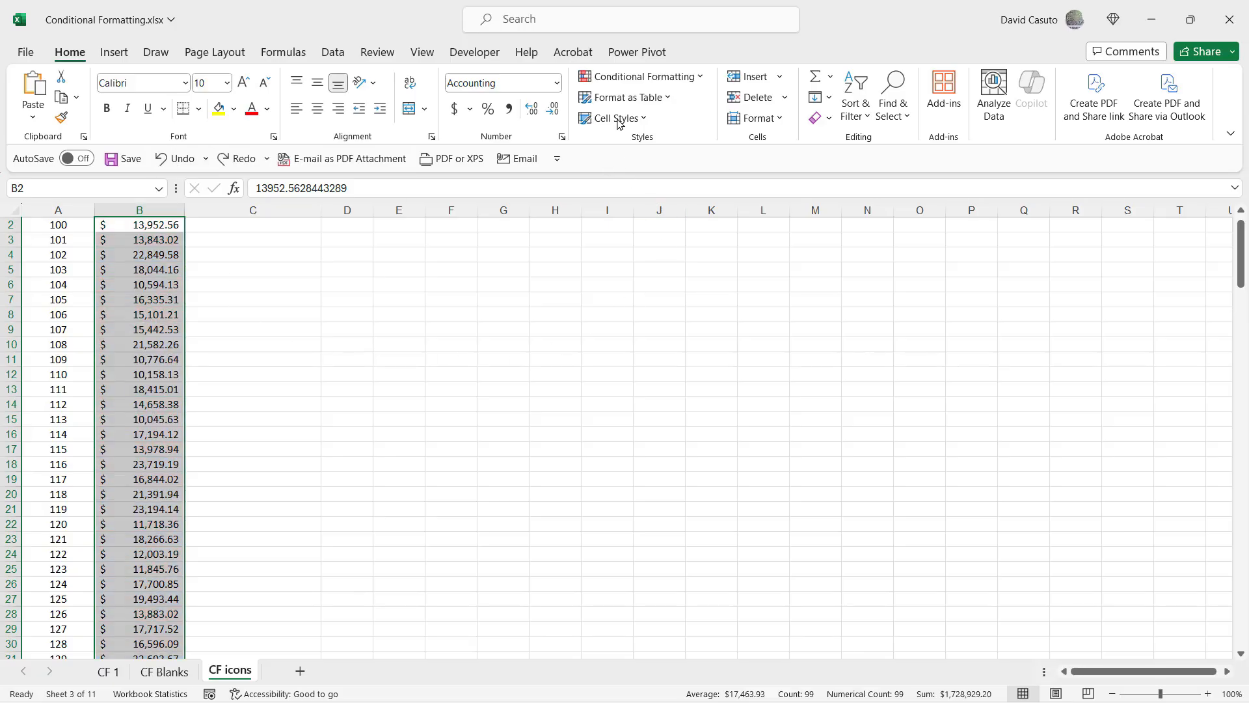
Apply the circled check, exclamation and cross indicator icon set to the Sales values in B2:B100.
left_click(621, 77)
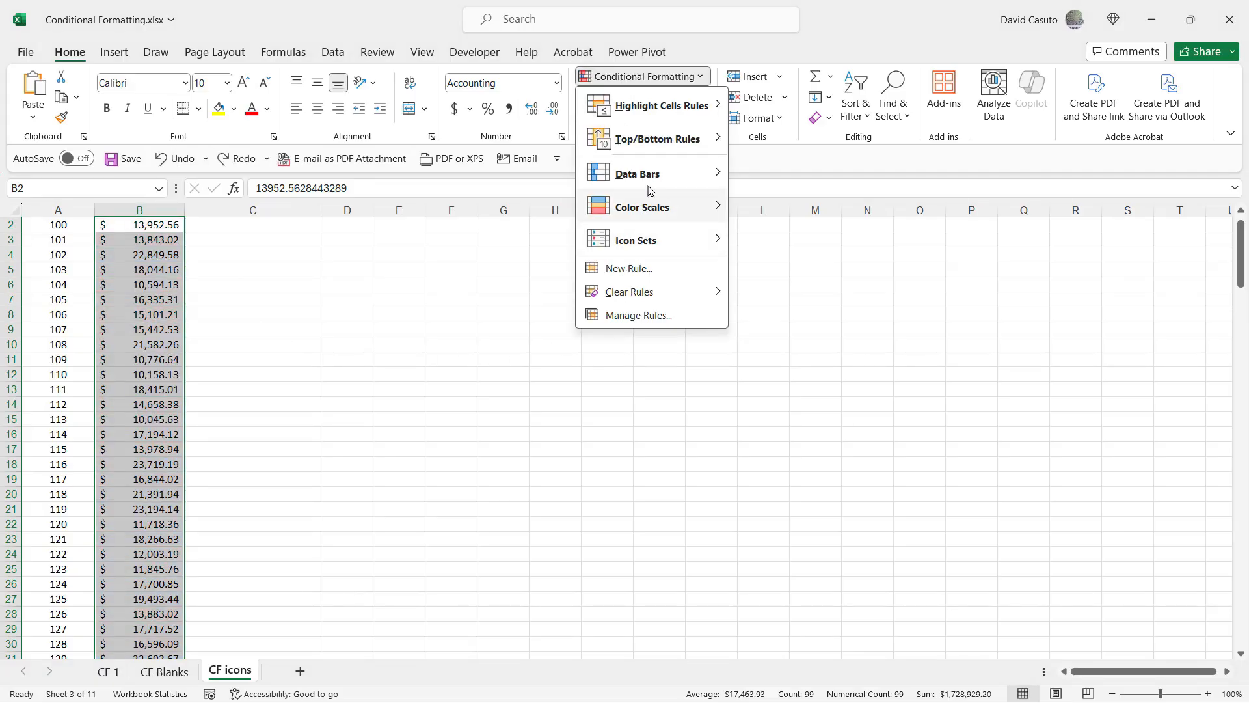
mouse_move(656, 241)
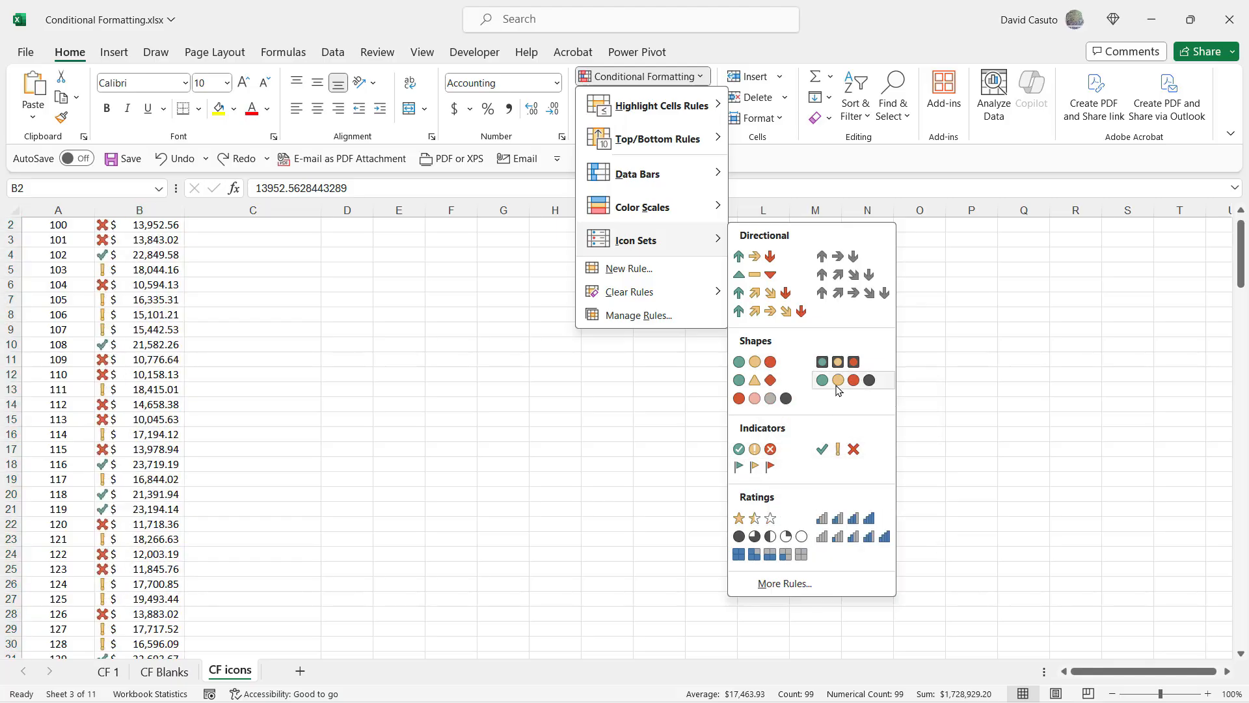
left_click(750, 448)
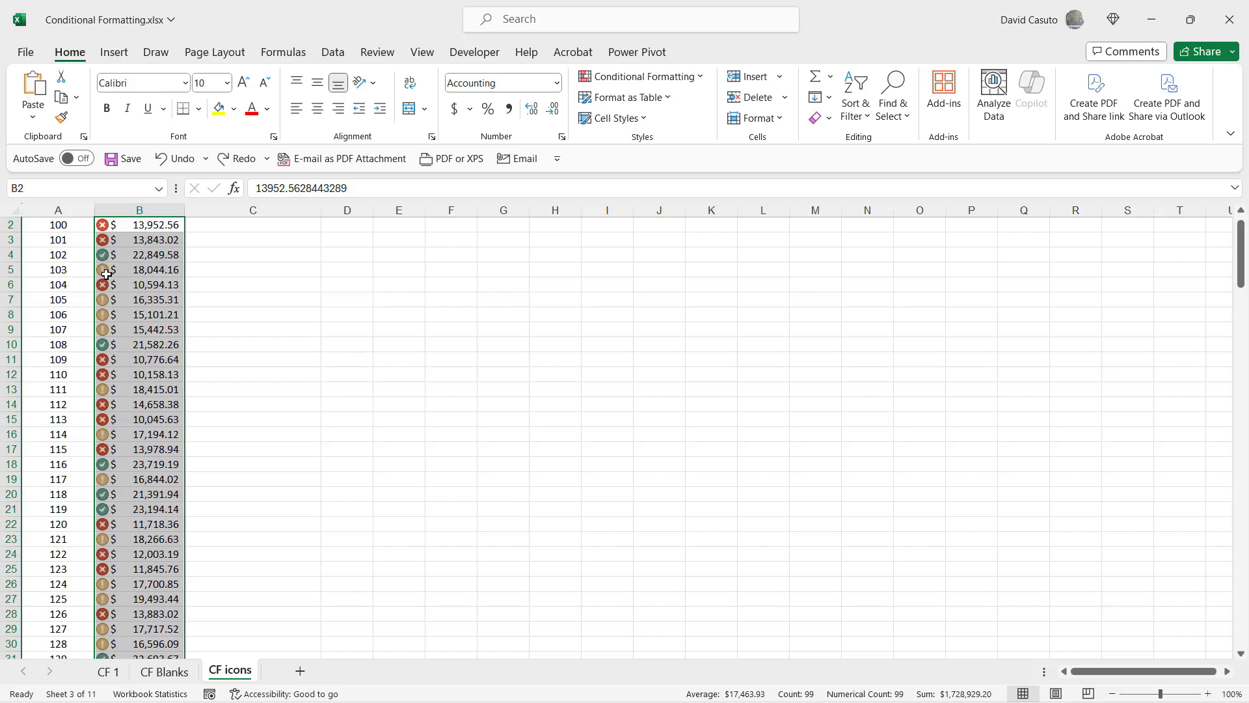
Open the Sales icon set rule for editing and change the icon for values >= 67 percent to a green flag.
left_click(651, 77)
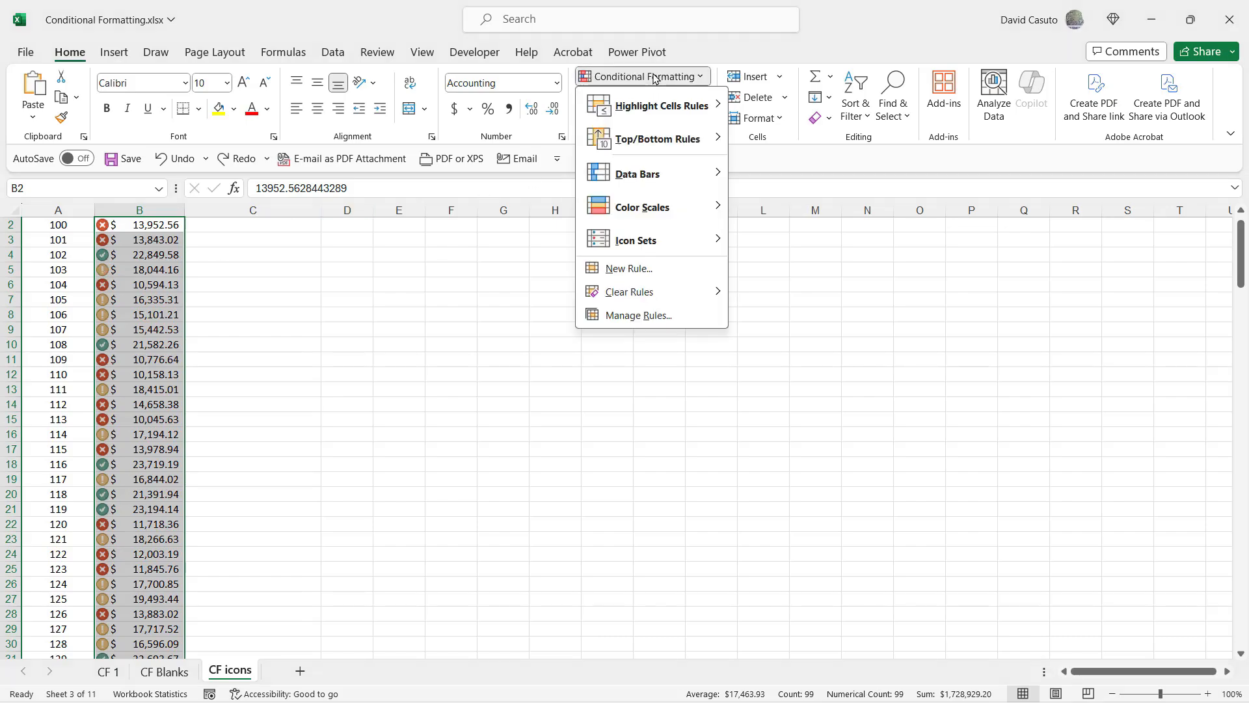
left_click(620, 316)
left_click(429, 263)
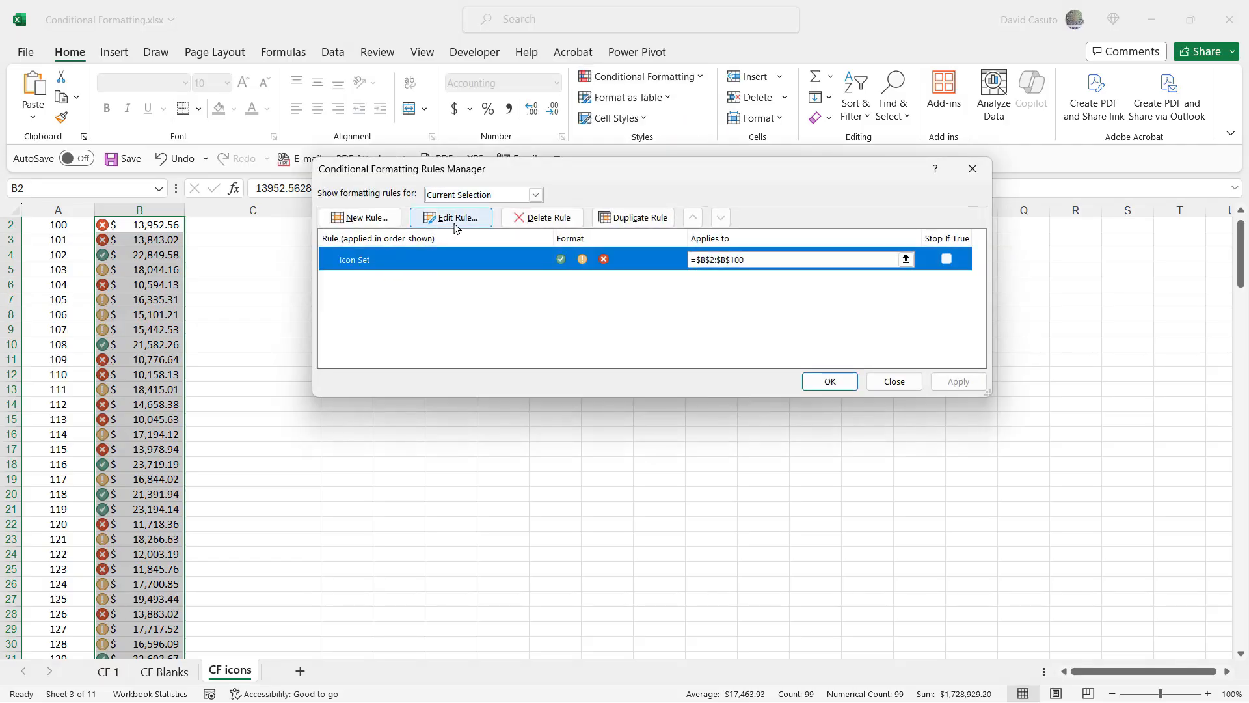
left_click(454, 222)
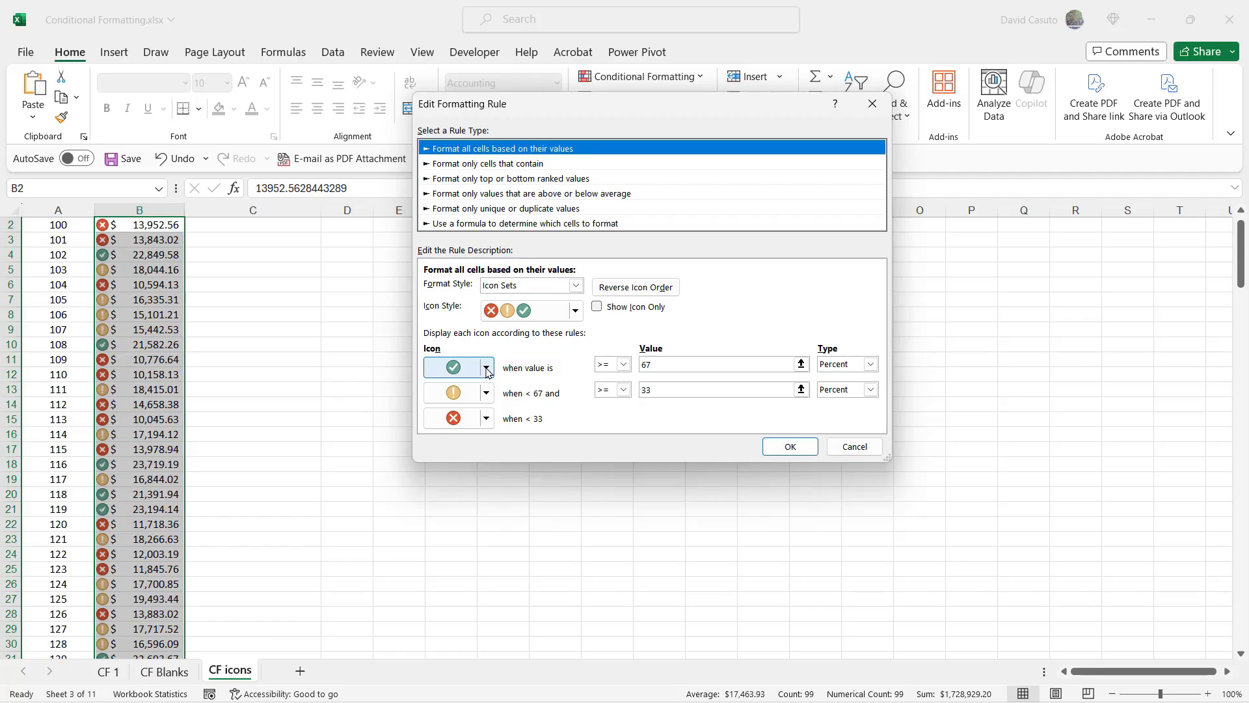
left_click(486, 368)
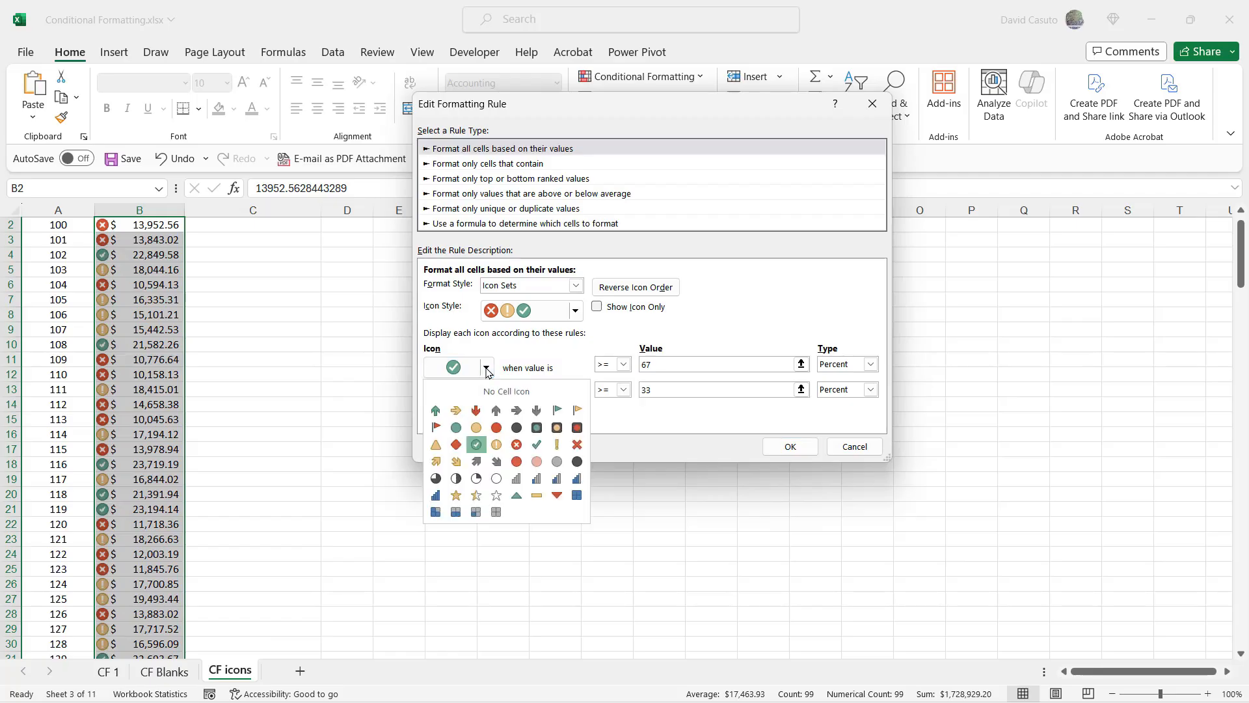
left_click(557, 410)
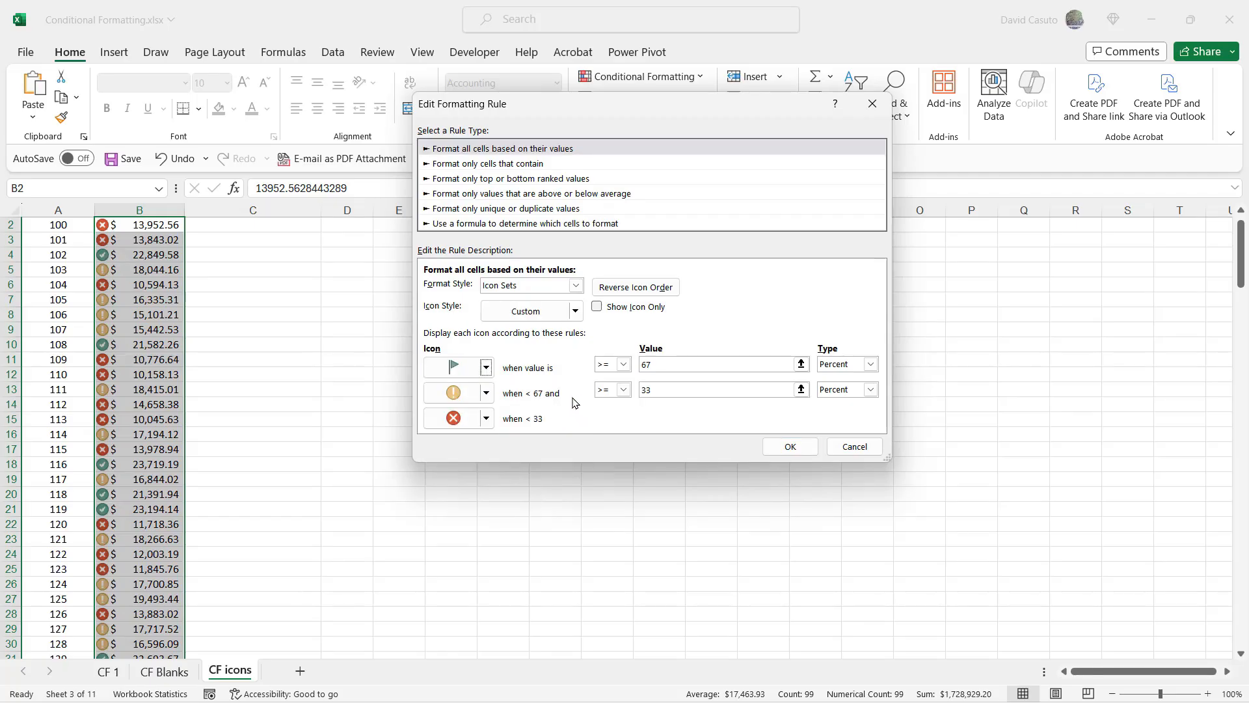
Set the middle icon to a yellow triangle and the below-33-percent icon to an empty star, and apply the edited rule.
left_click(486, 394)
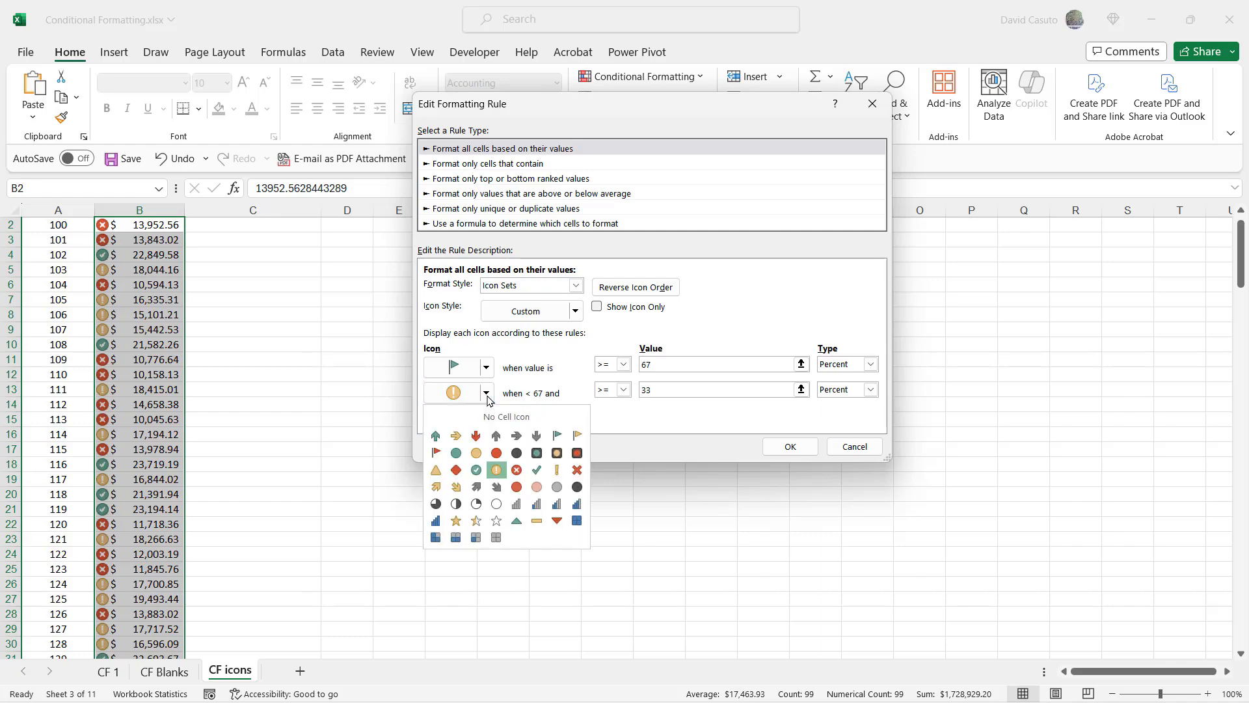
left_click(436, 473)
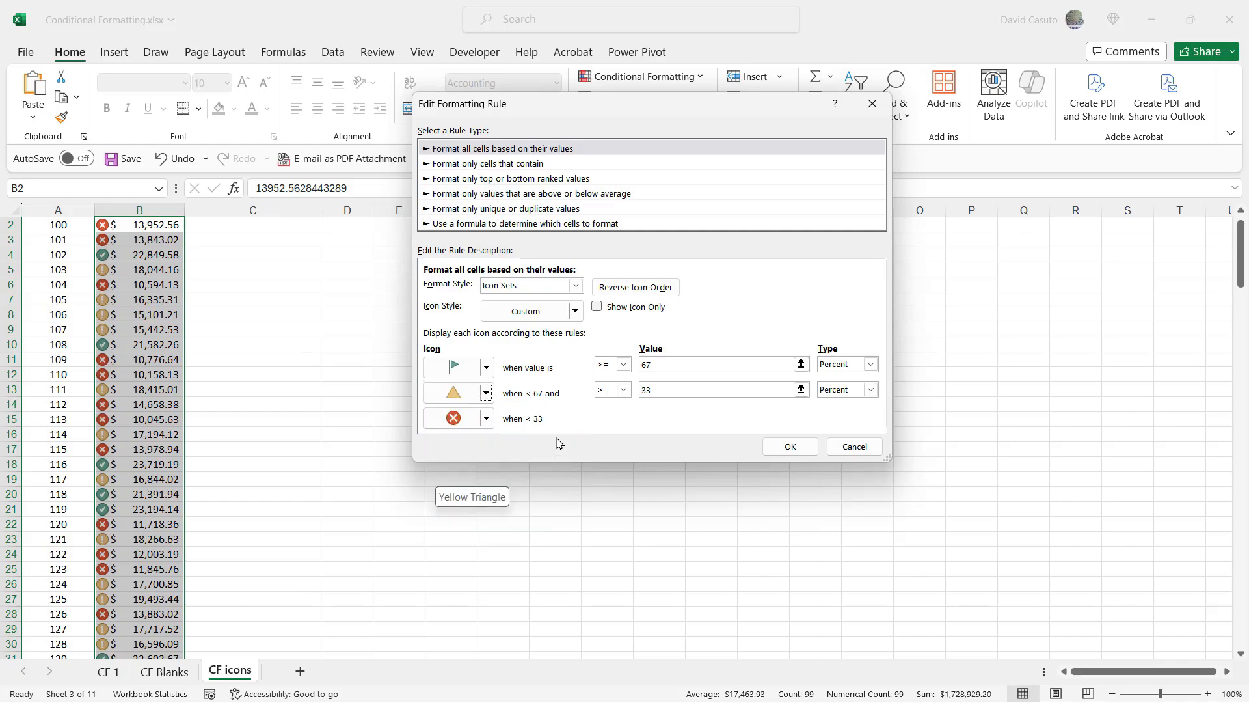
left_click(486, 418)
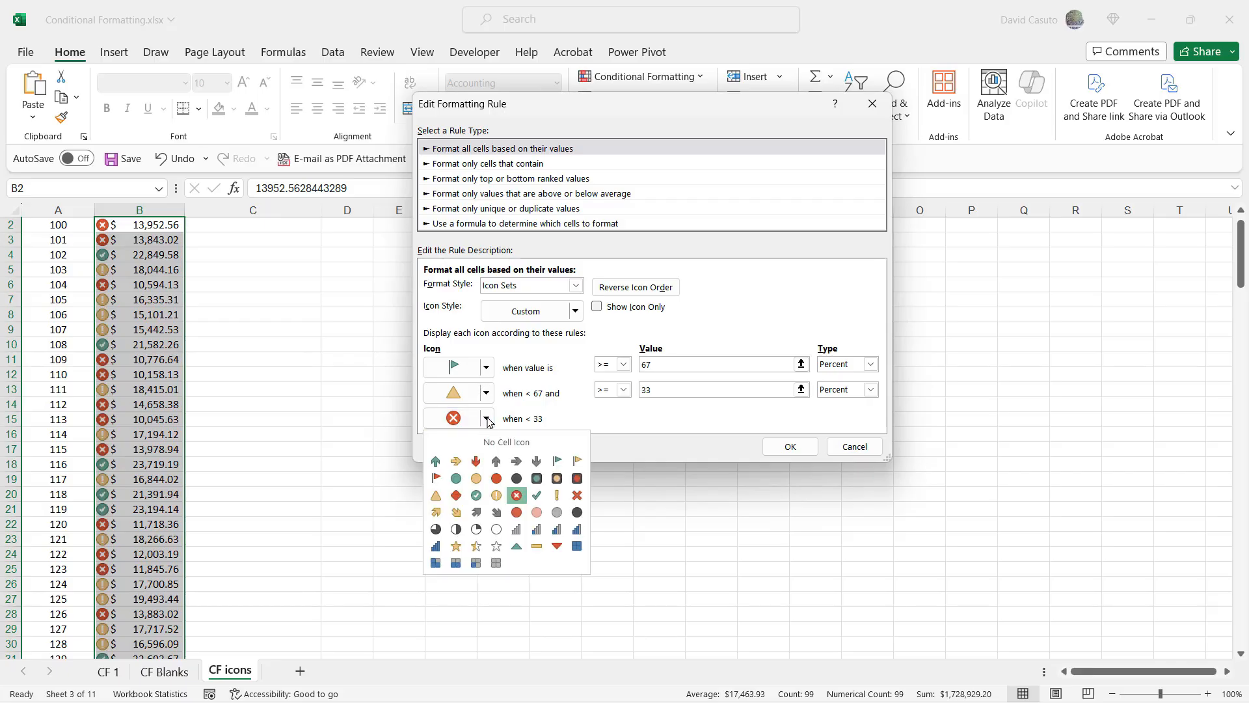
left_click(498, 552)
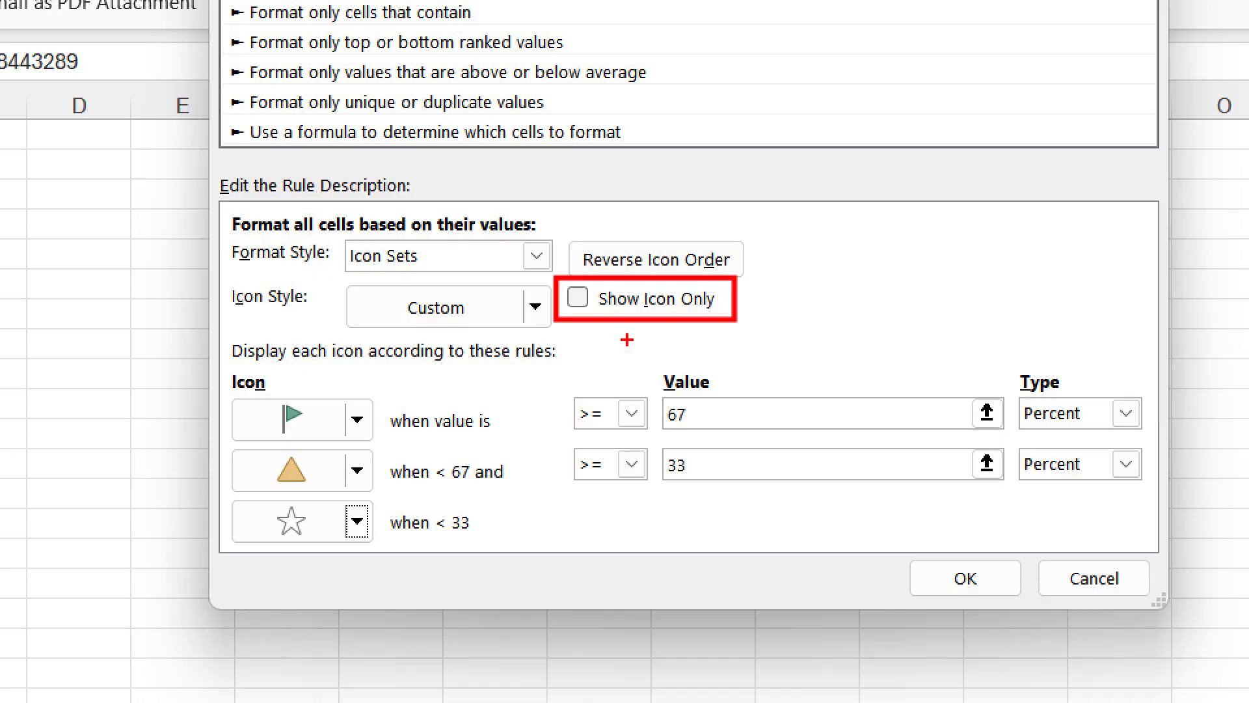
mouse_move(602, 331)
left_mouse_down()
mouse_move(588, 337)
mouse_move(546, 492)
left_mouse_up()
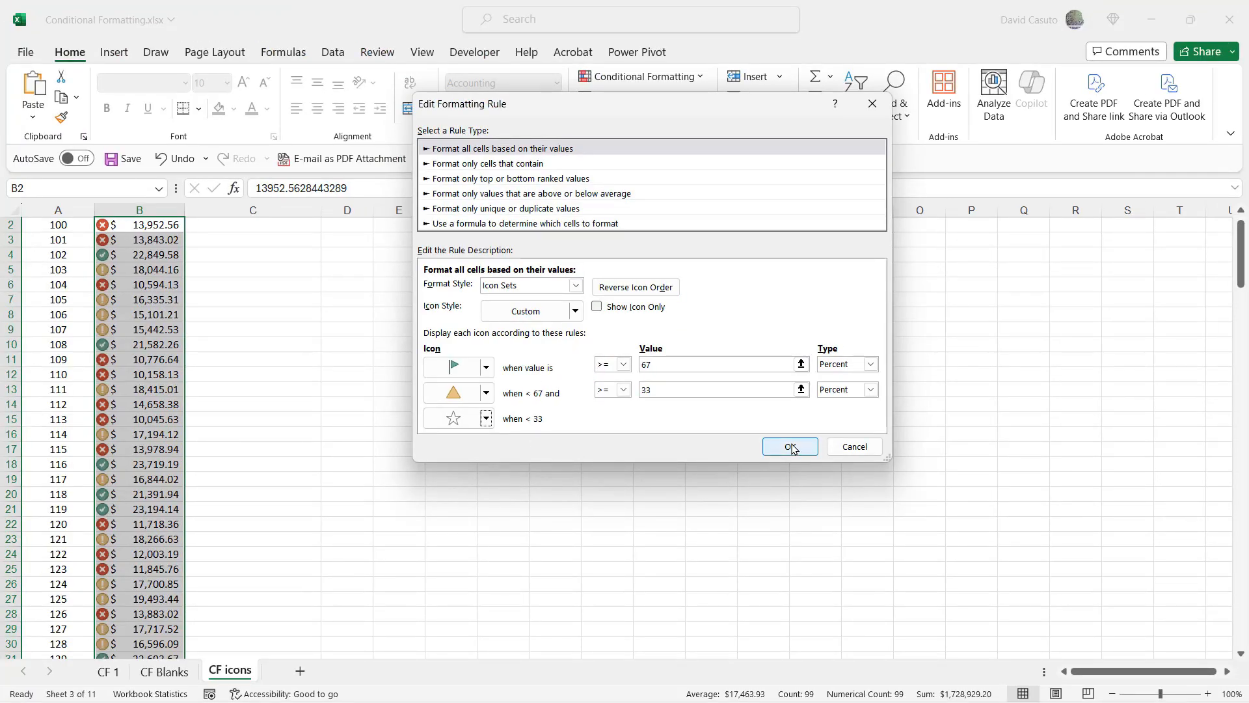
left_click(793, 449)
left_click(828, 382)
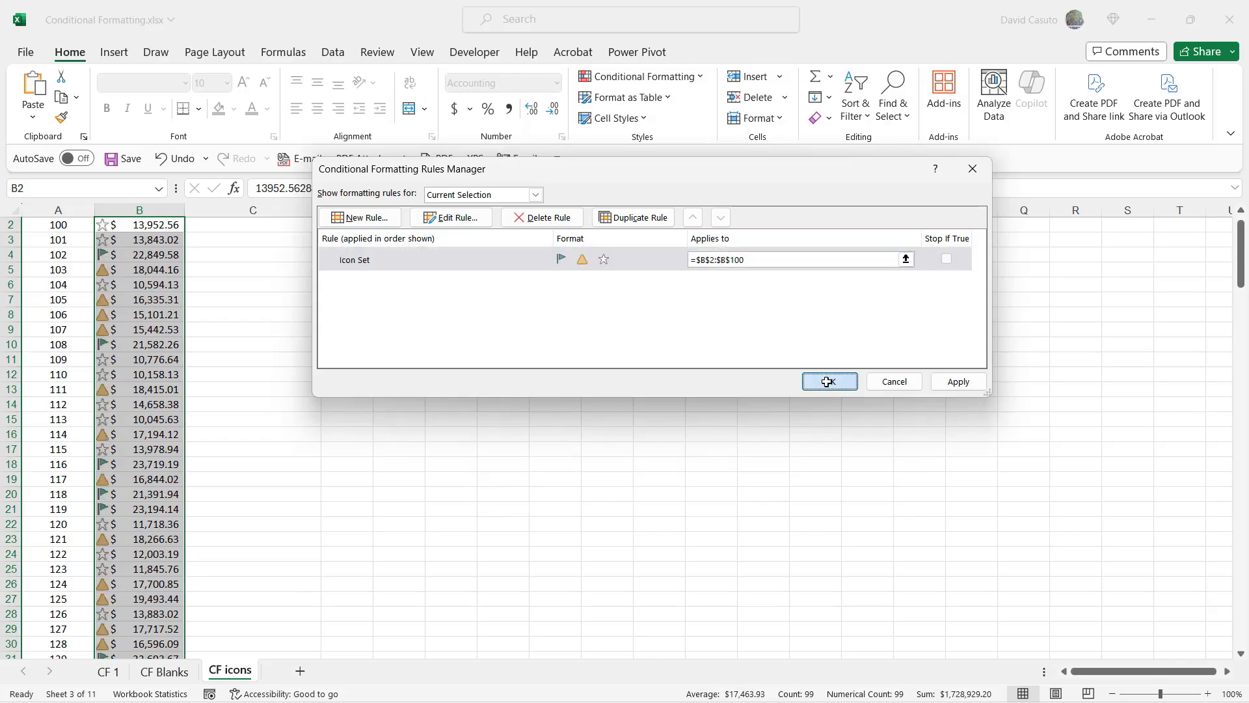
scroll(169, 394, "up", 1)
left_click(168, 393)
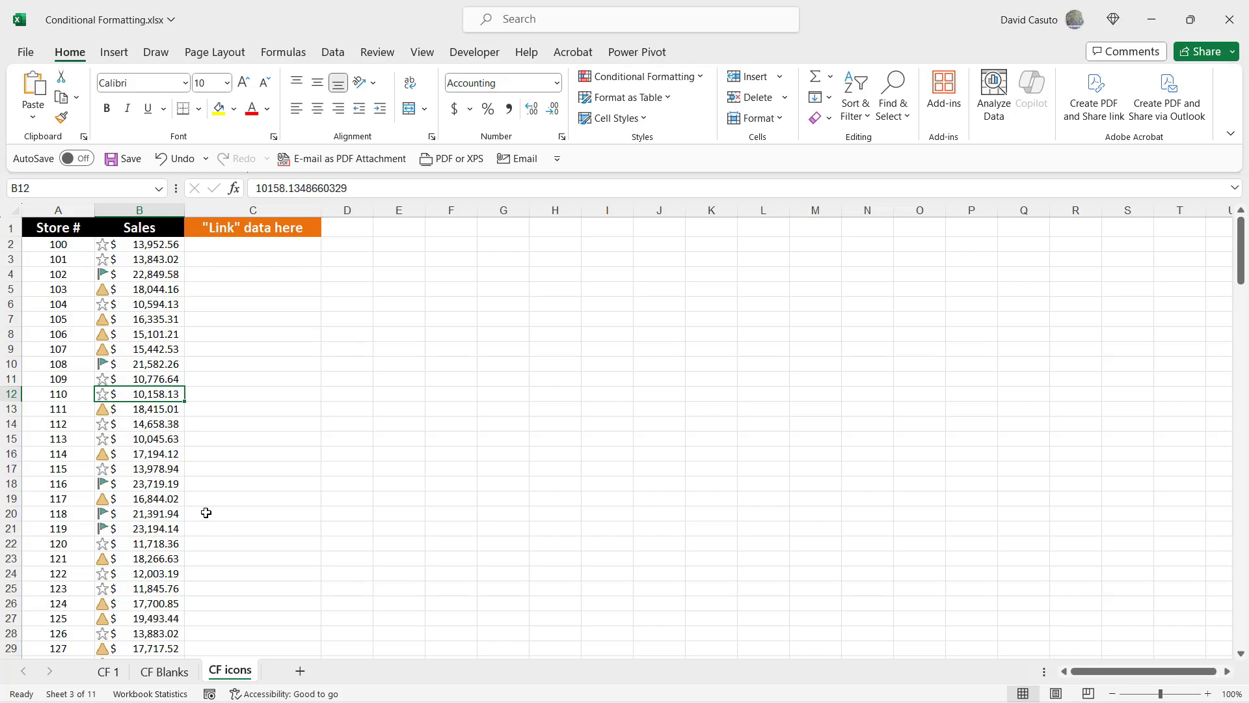
Set store 104's Sales value in B6 to 30000 to test how the icon set responds.
left_click(148, 307)
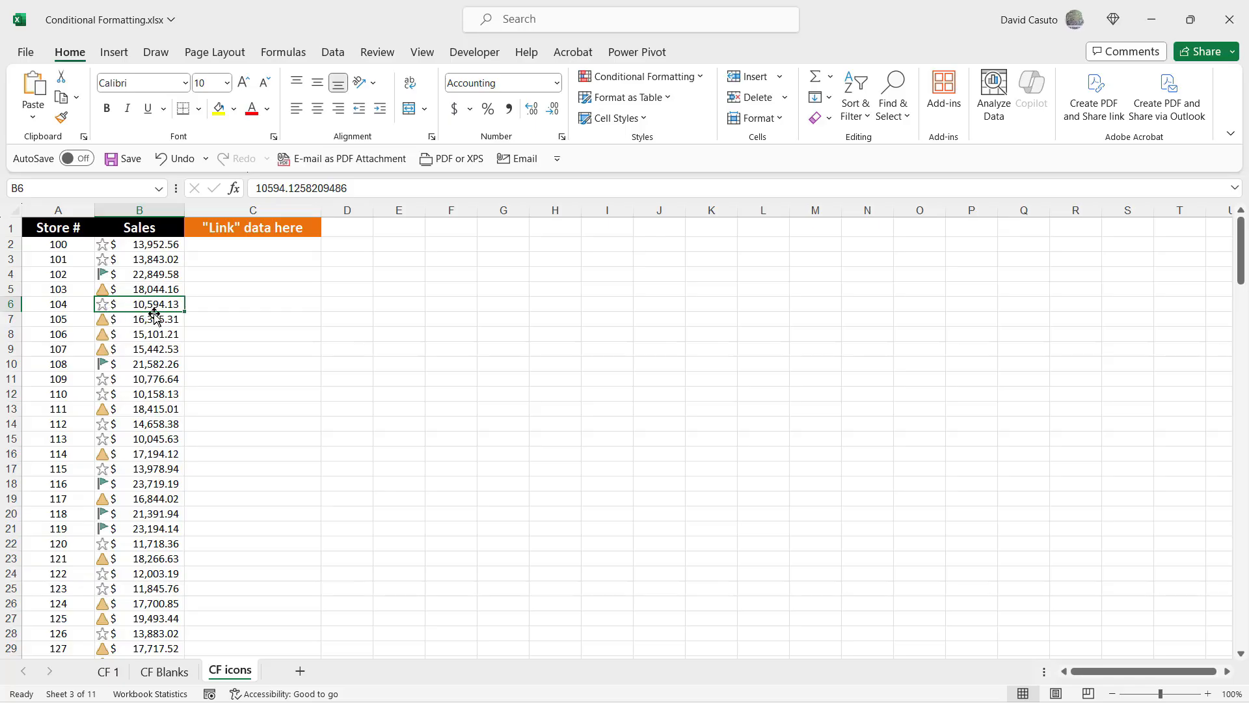
type("3")
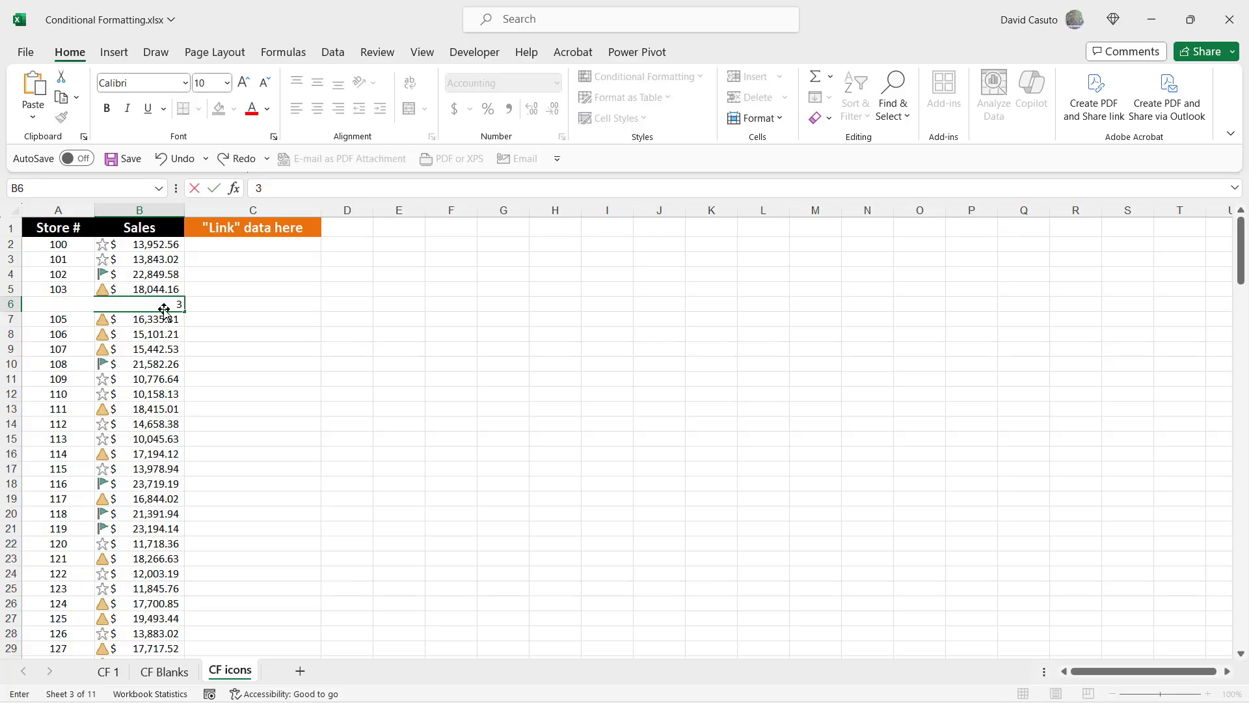
type("0,000000")
key("Return")
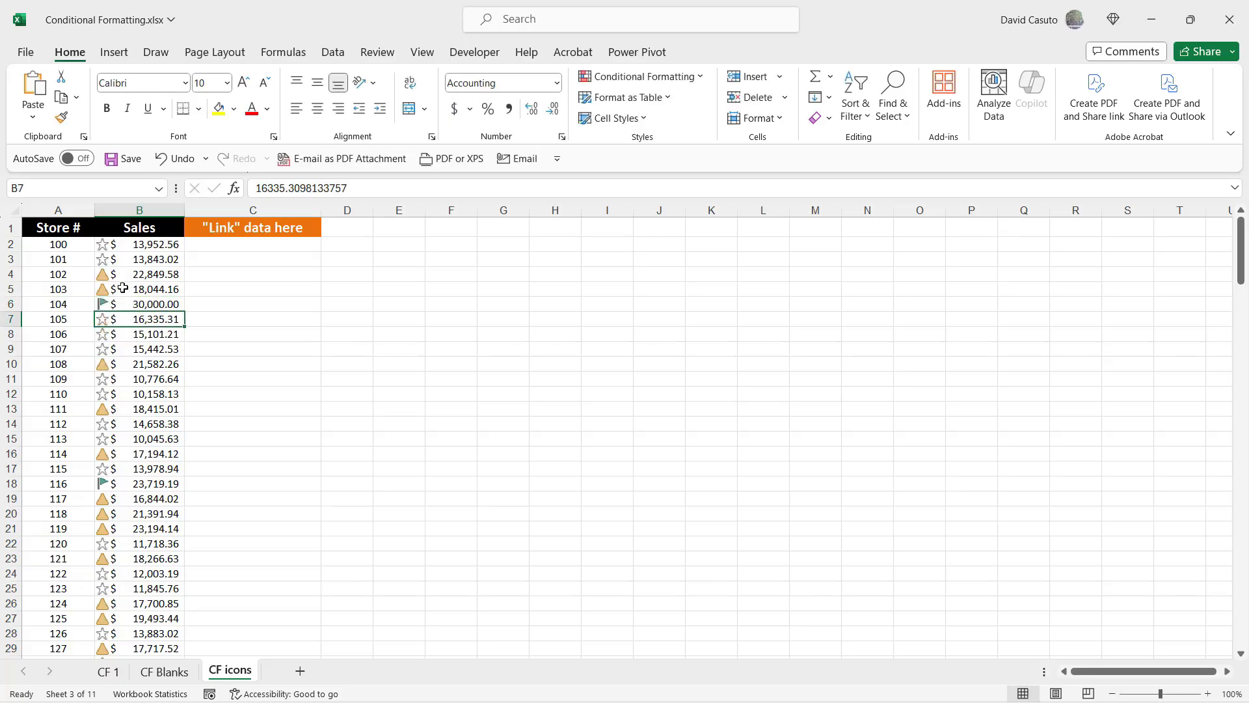
left_click(129, 305)
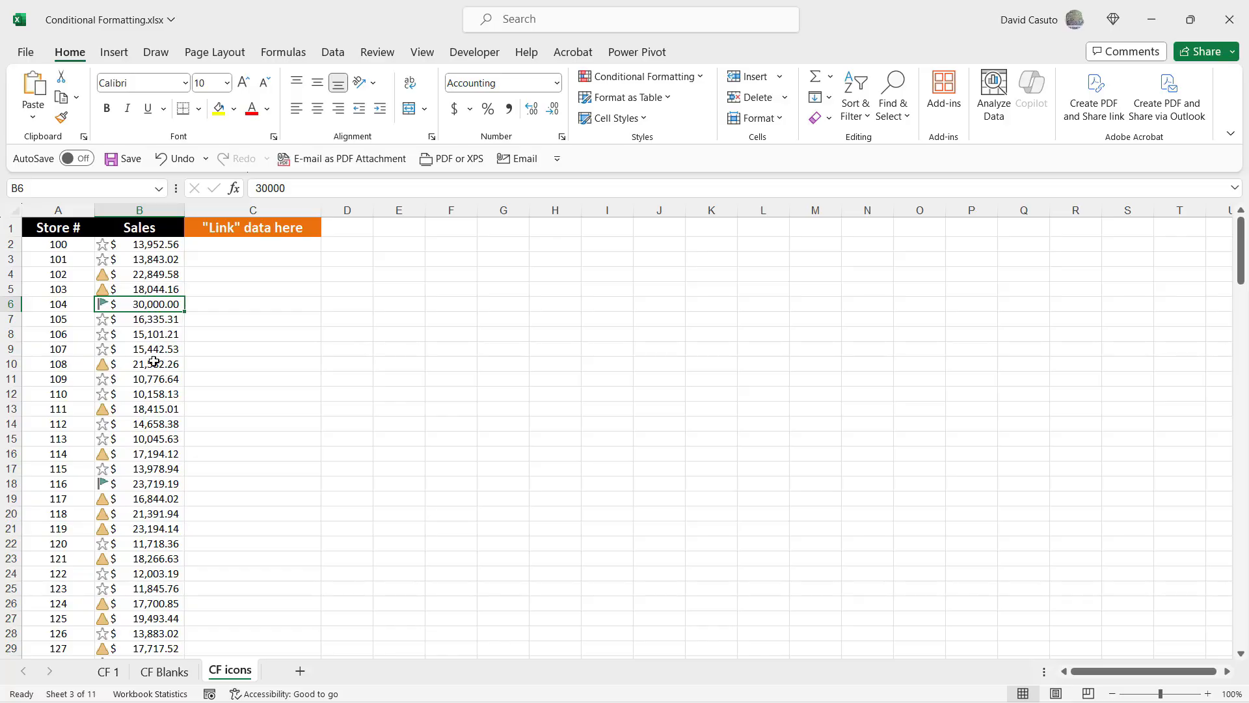
Edit the icon set rule on Sales values B2:B100 to show only the icons, and apply the change.
left_click(140, 247)
key("ctrl+shift+Down")
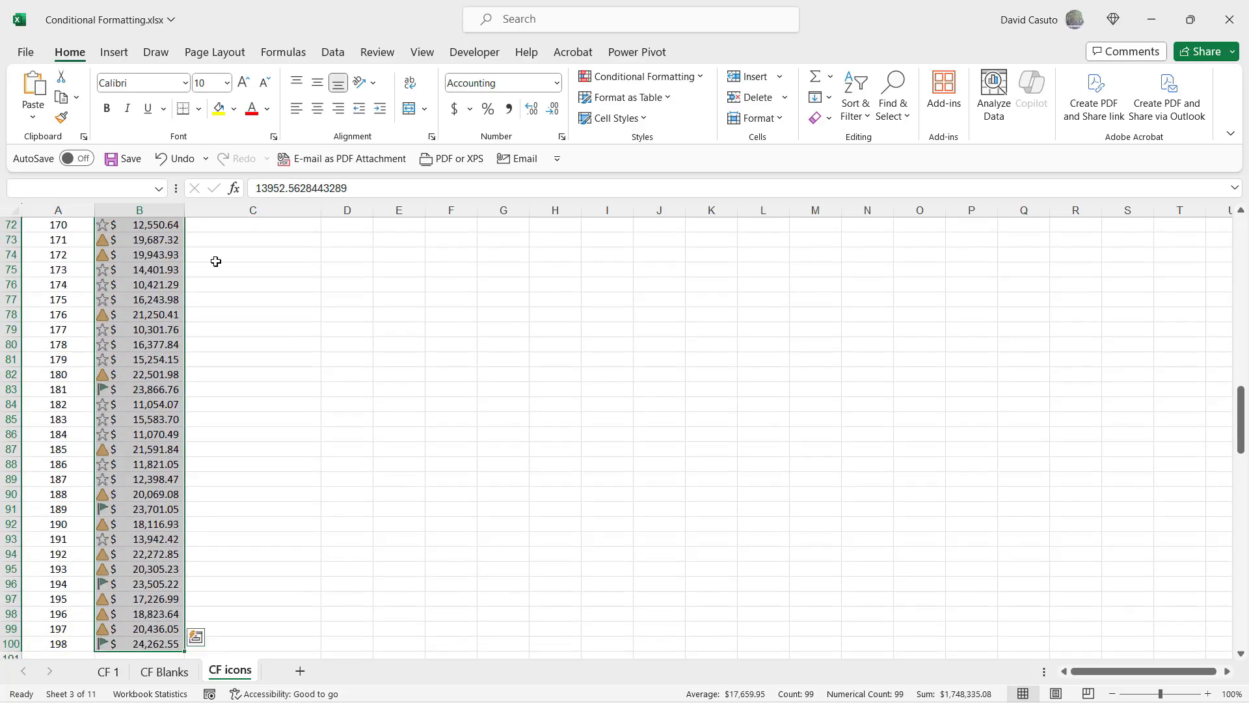
left_click(643, 78)
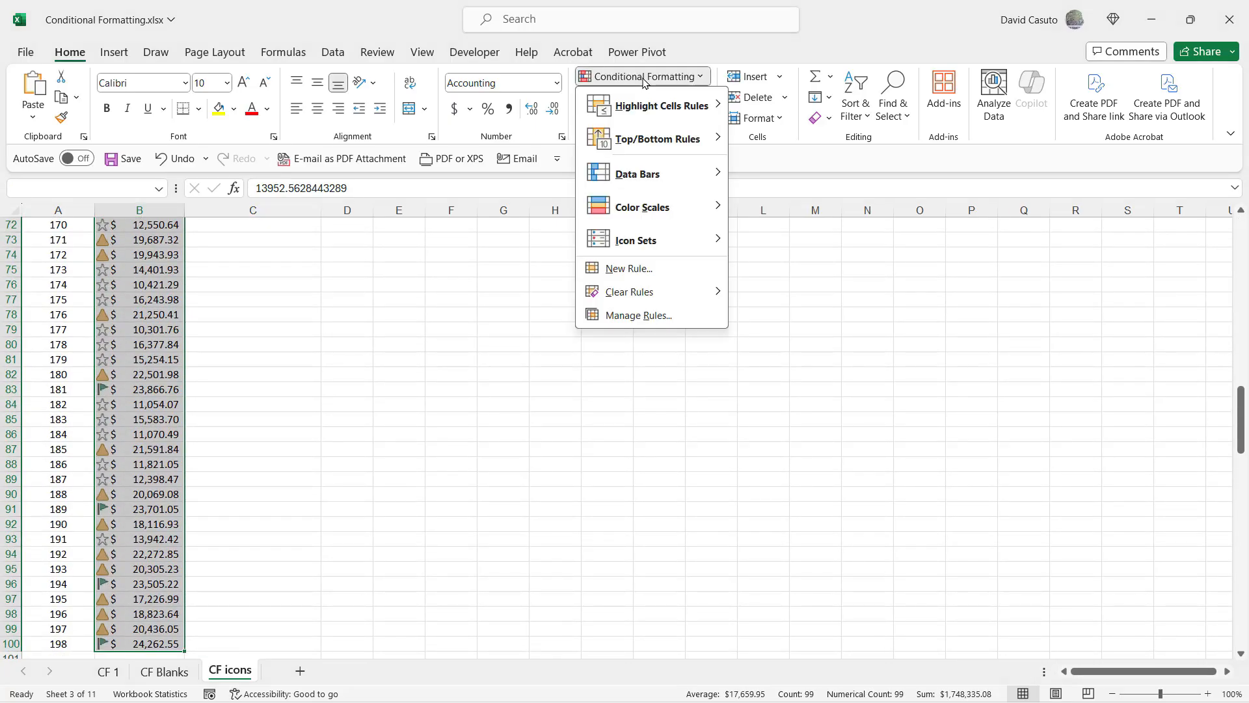
left_click(636, 318)
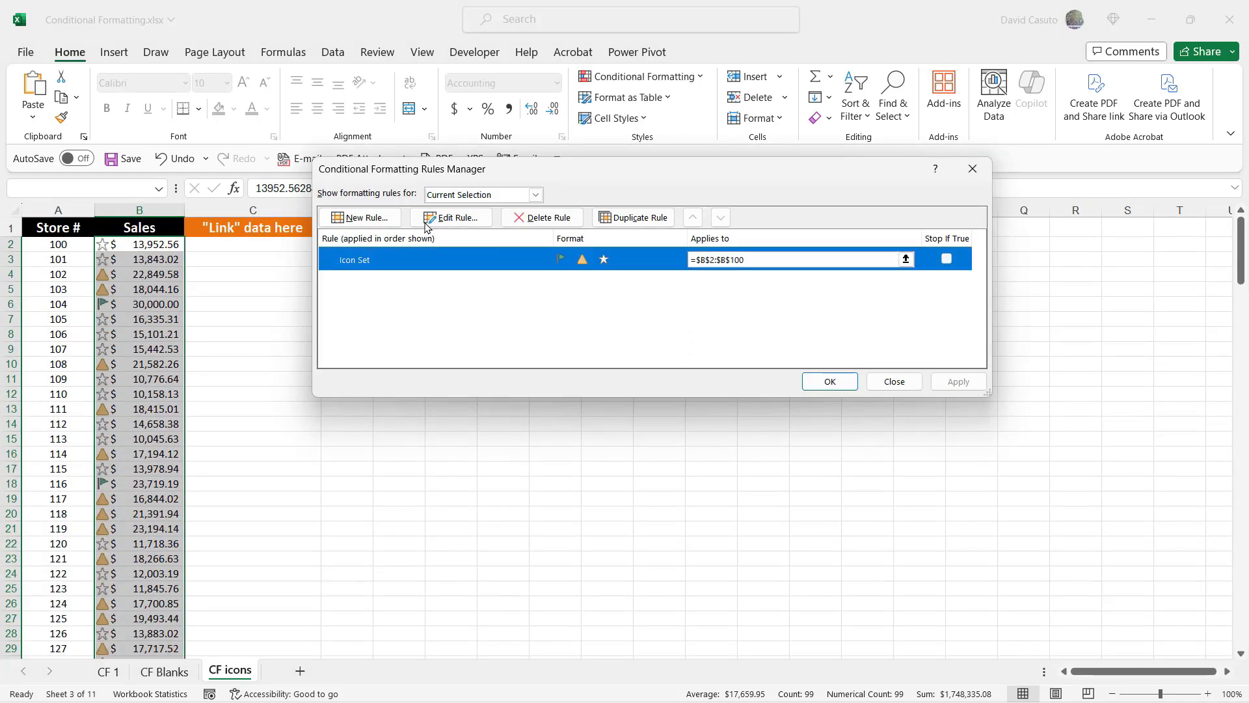
left_click(460, 222)
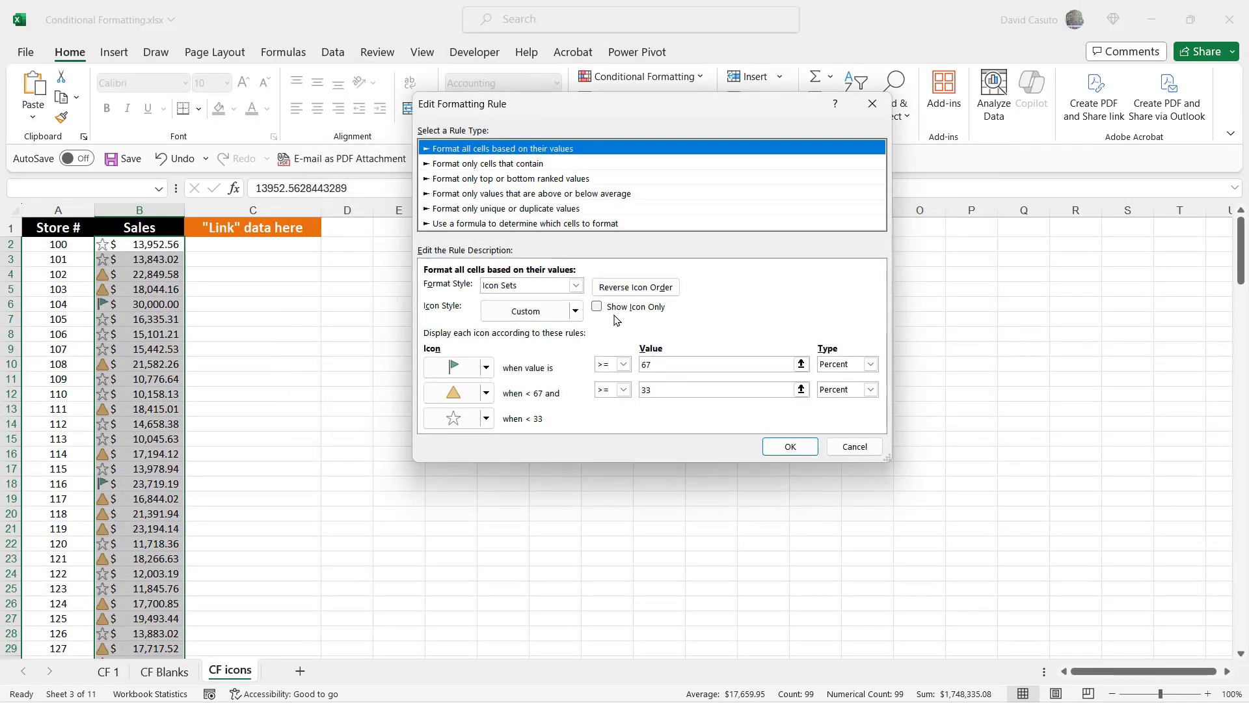
left_click(597, 306)
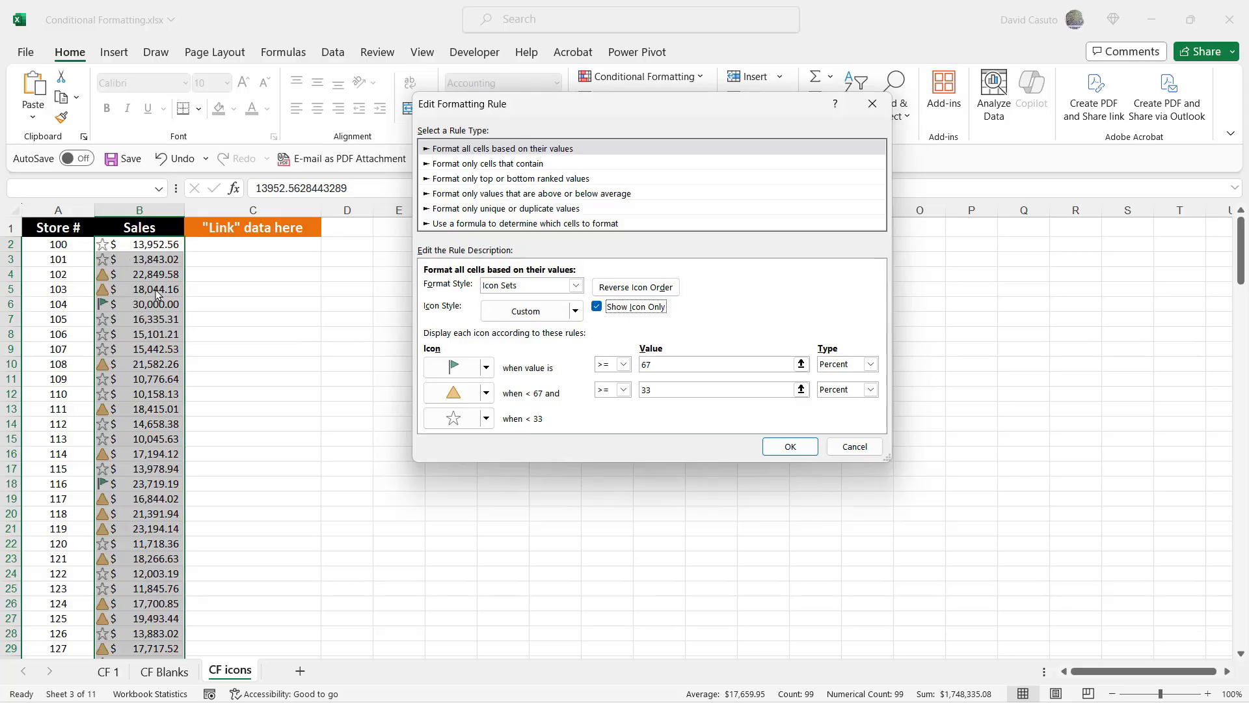
left_click(789, 446)
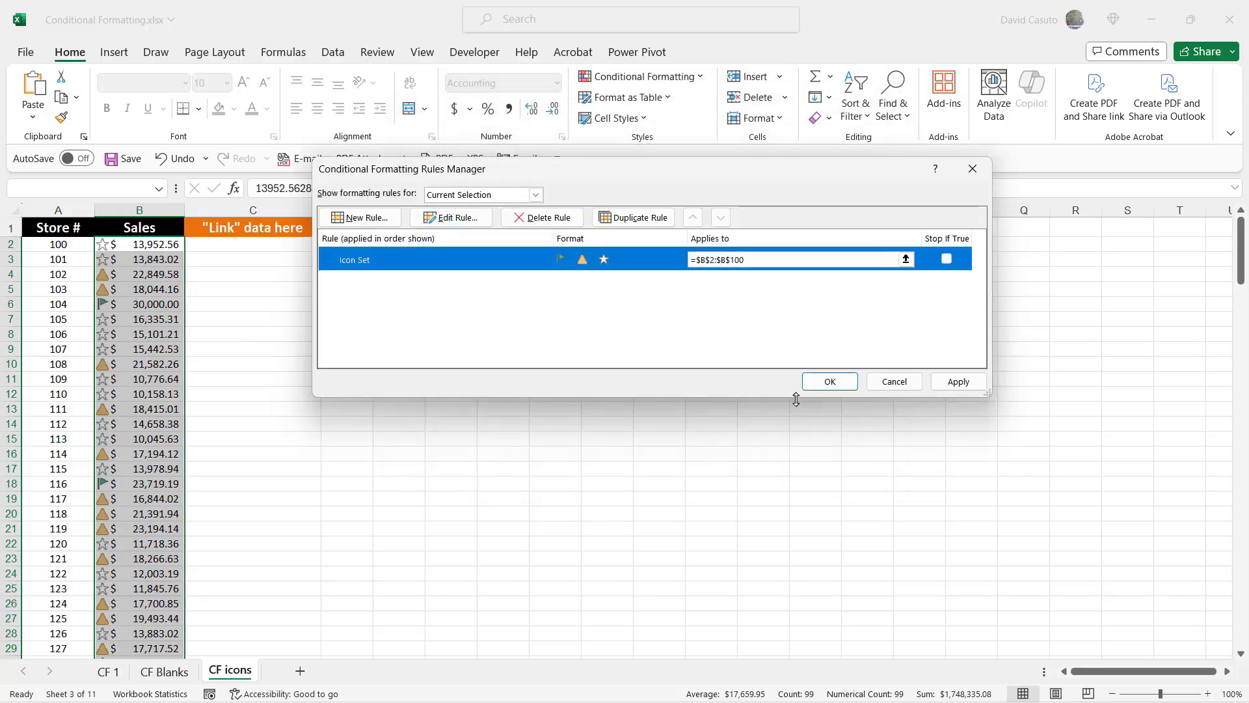
left_click(828, 383)
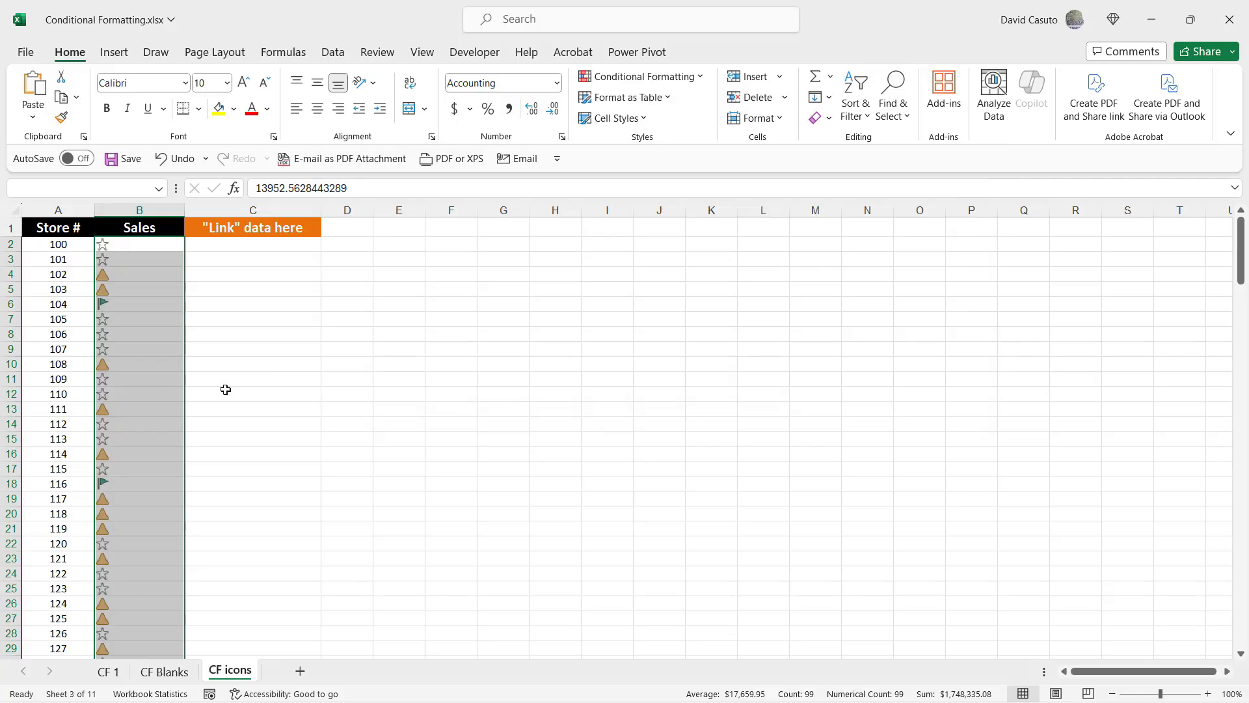
left_click(226, 389)
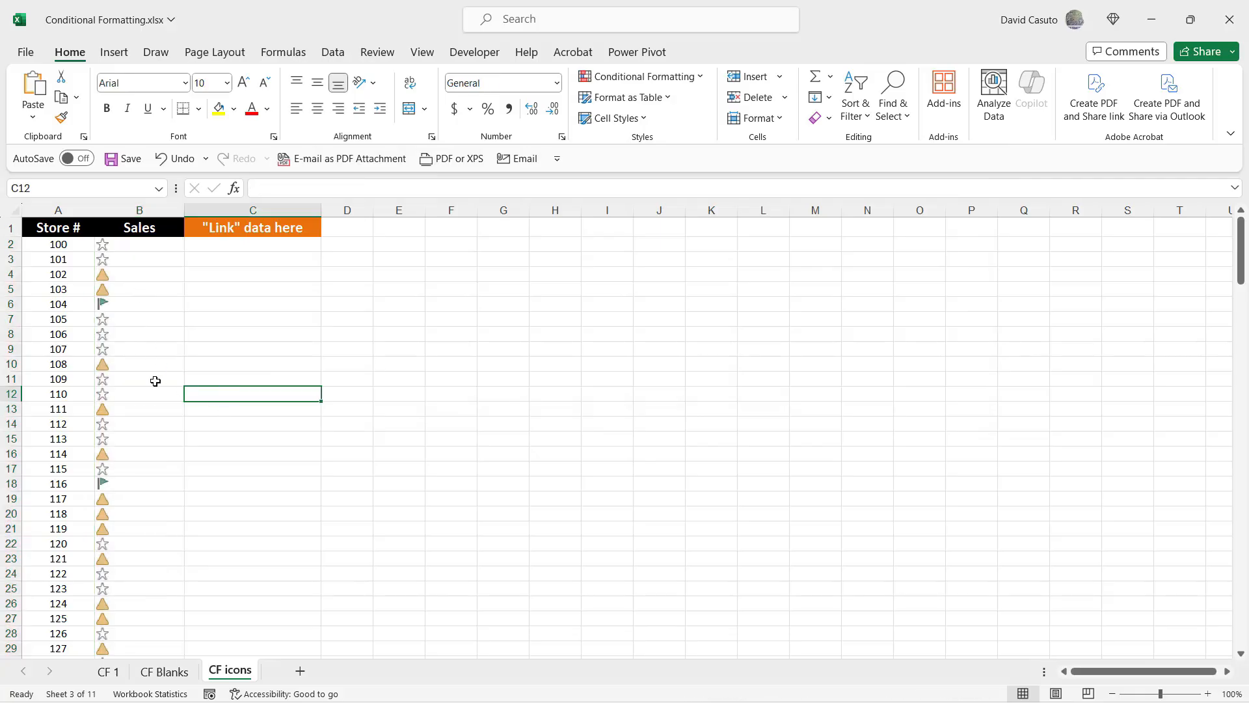